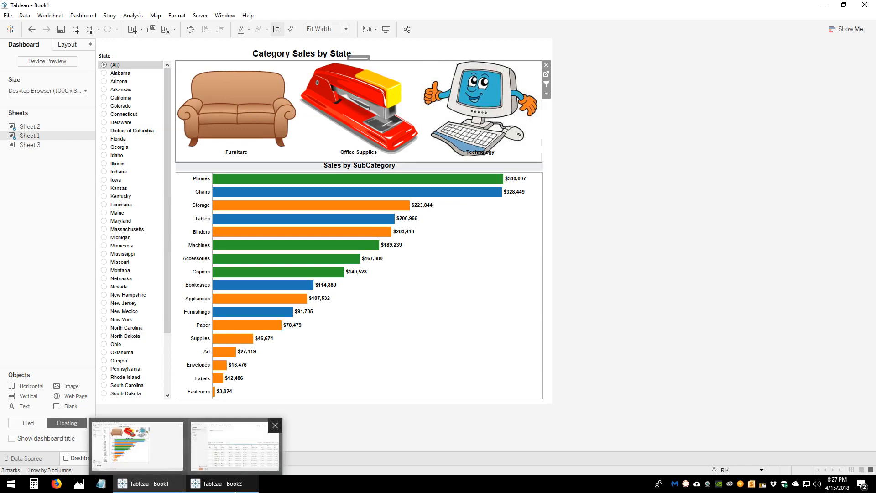
# Switch to the Book2 workbook connected to Sample - Superstore and open its empty Sheet 1.
pyautogui.click(236, 487)
pyautogui.doubleClick(462, 48)
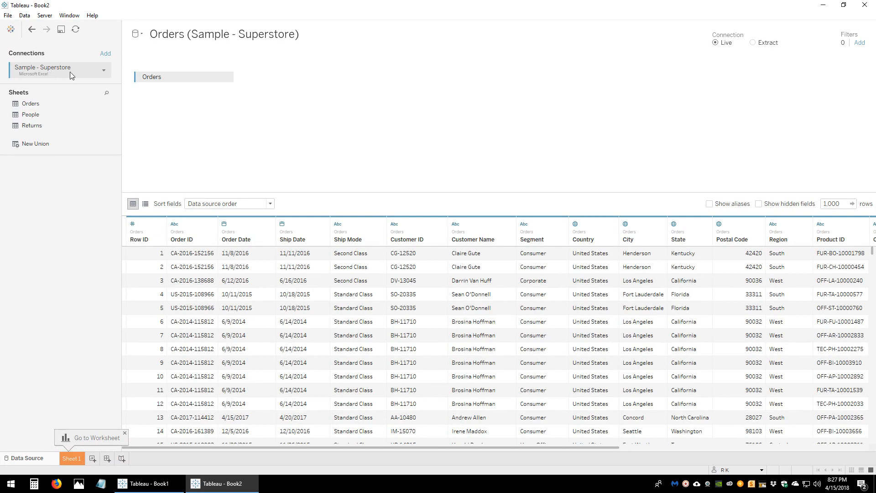
pyautogui.click(73, 459)
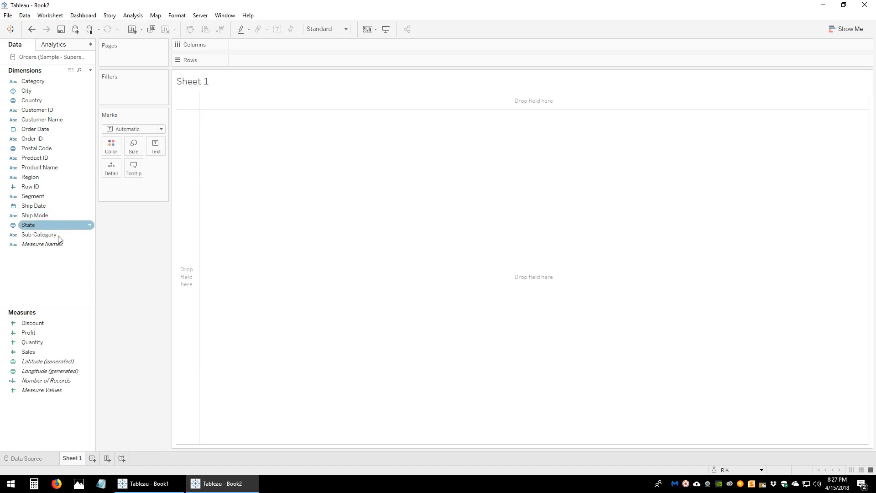
# Check how selecting the Office Supplies picture filters the subcategory bars on the Book1 dashboard, and return to Book2.
pyautogui.click(159, 485)
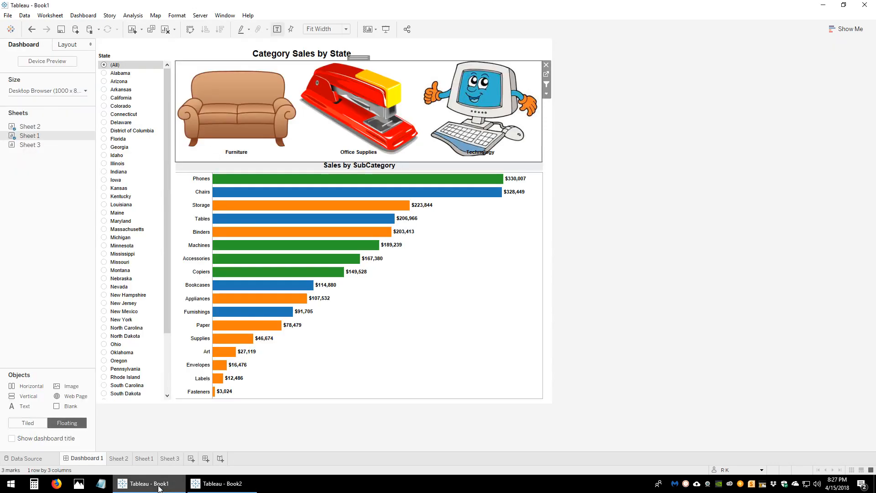
pyautogui.click(350, 114)
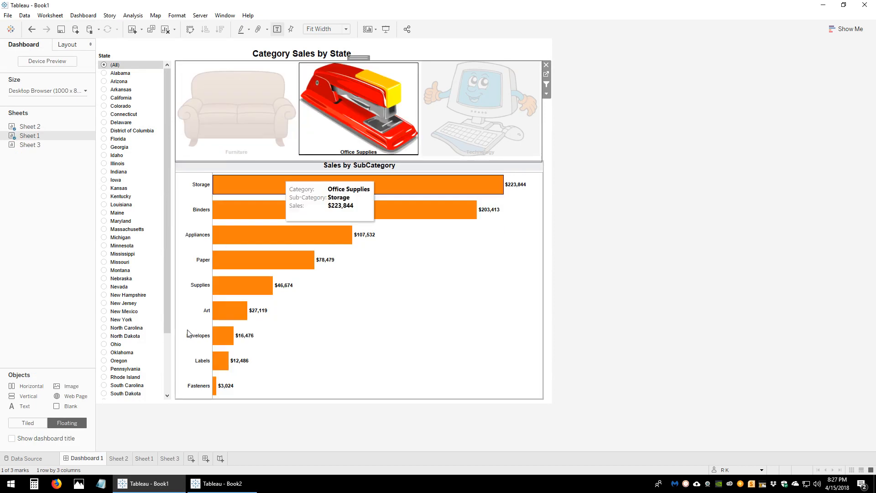
pyautogui.click(219, 484)
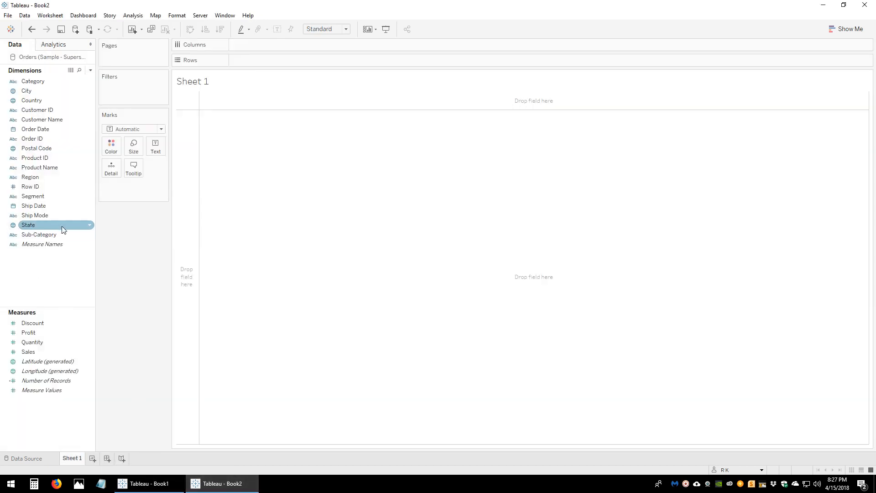
# Put Category on Rows and encode a copy of it by shape, using the Shape mark type.
pyautogui.doubleClick(57, 81)
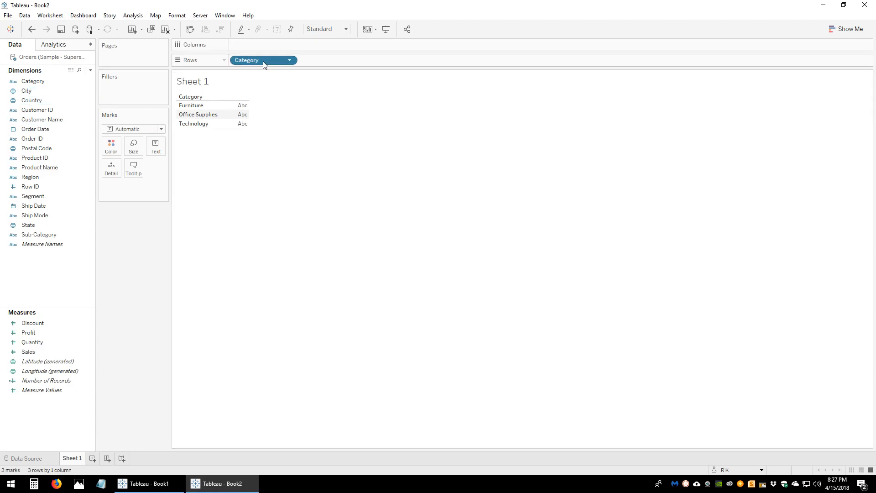
pyautogui.moveTo(263, 65); pyautogui.dragTo(117, 172)
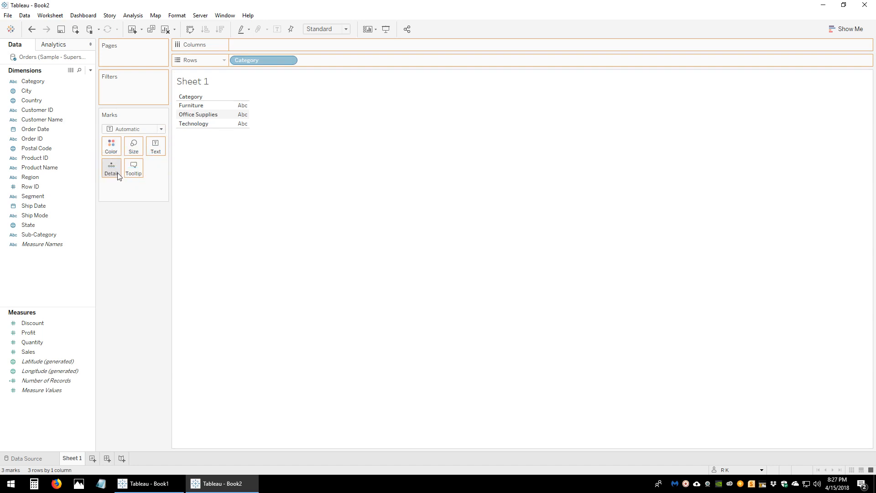
pyautogui.click(150, 130)
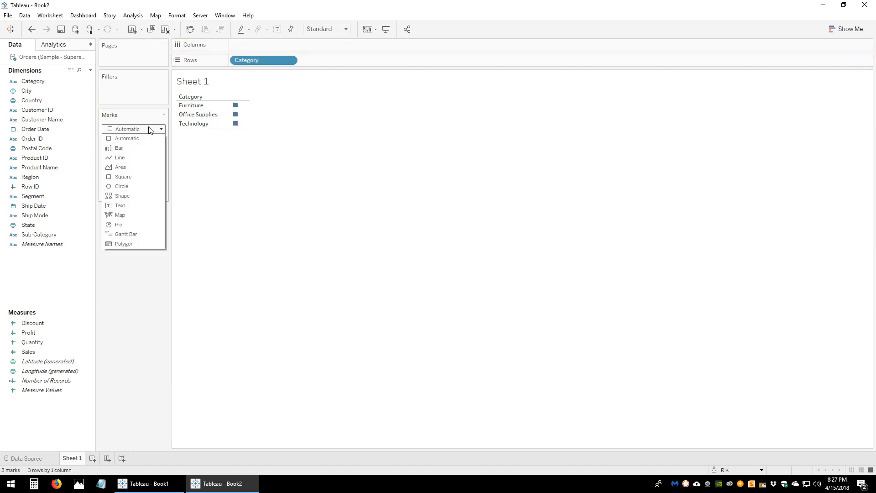
pyautogui.click(130, 196)
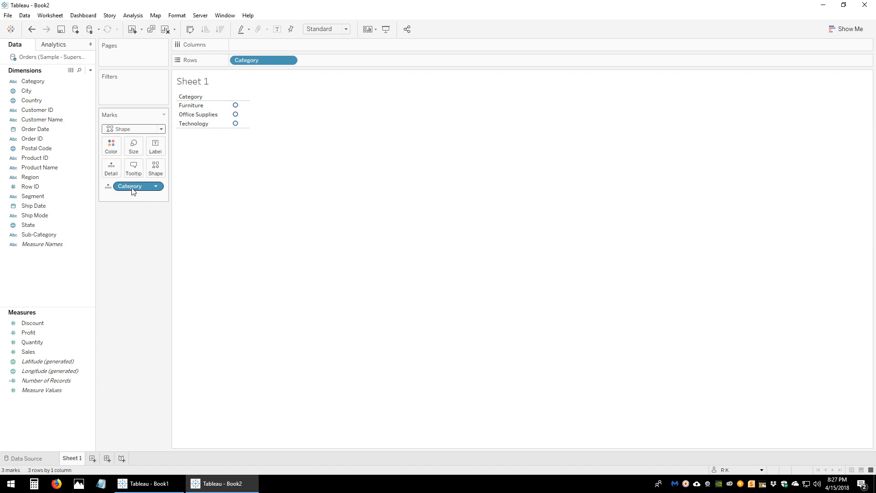
pyautogui.moveTo(133, 191); pyautogui.dragTo(156, 175)
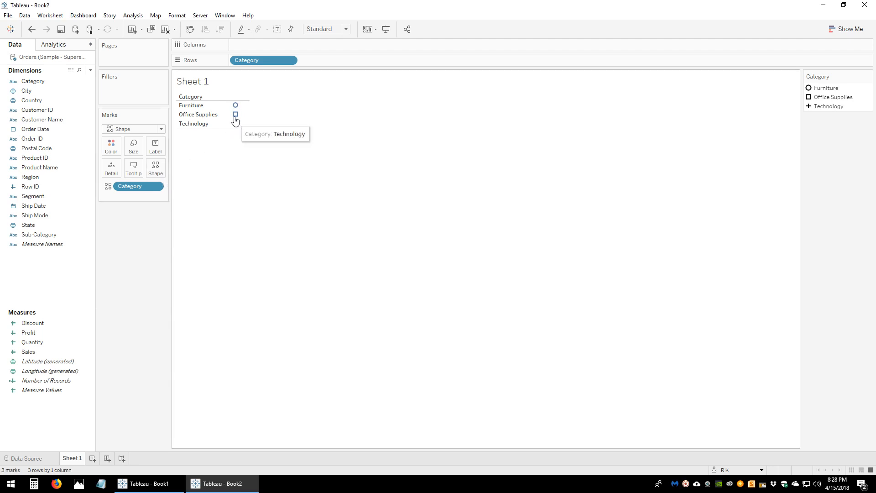
# Open the shape assignments for Category and display the custom Shapes palette.
pyautogui.click(161, 176)
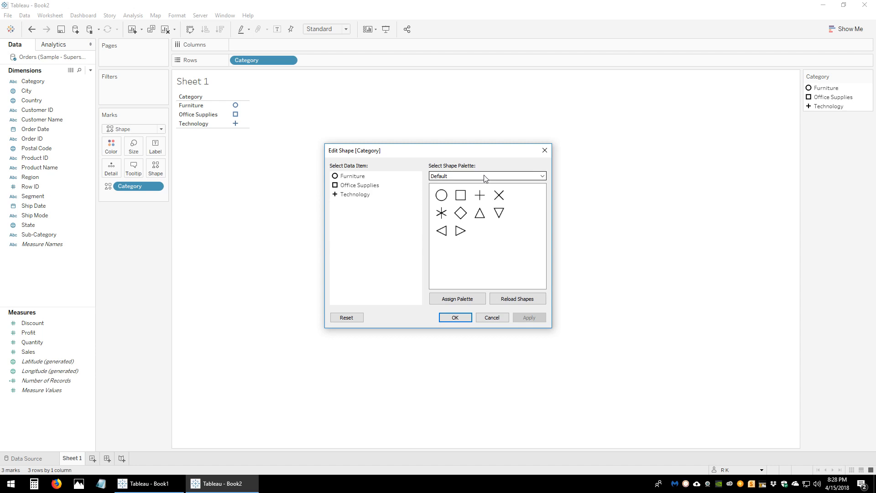
pyautogui.click(498, 177)
pyautogui.click(499, 178)
pyautogui.click(499, 178)
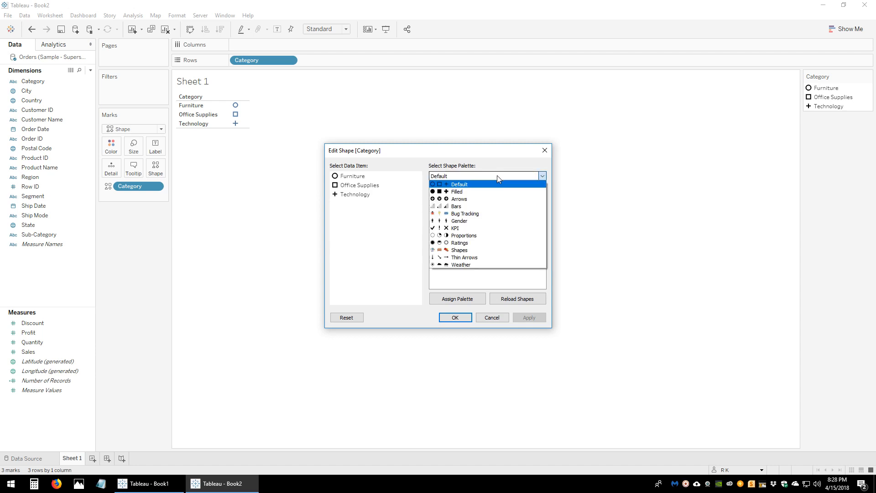
pyautogui.click(477, 251)
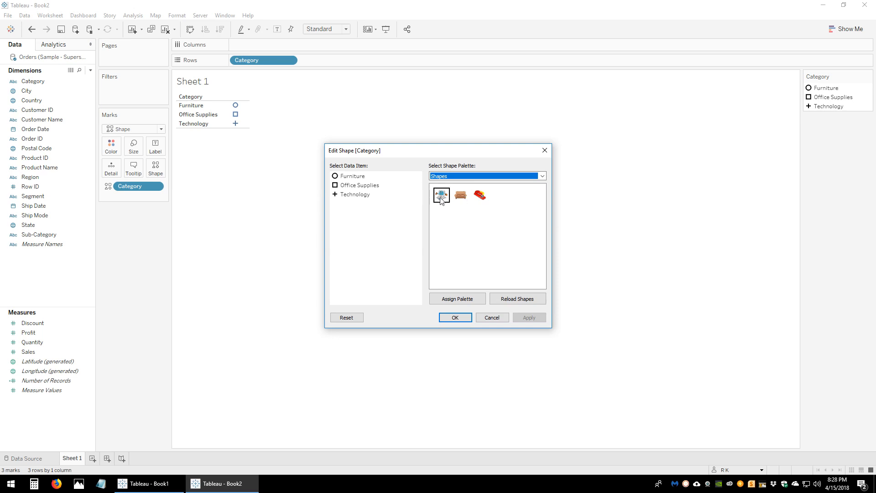
# Switch to Microsoft Edge, search the web for clipart and show the image results.
pyautogui.click(3, 490)
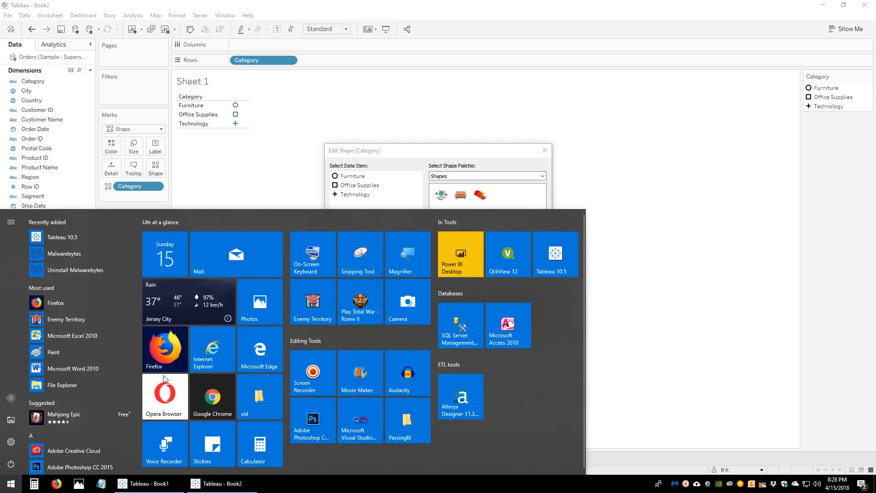
pyautogui.click(255, 343)
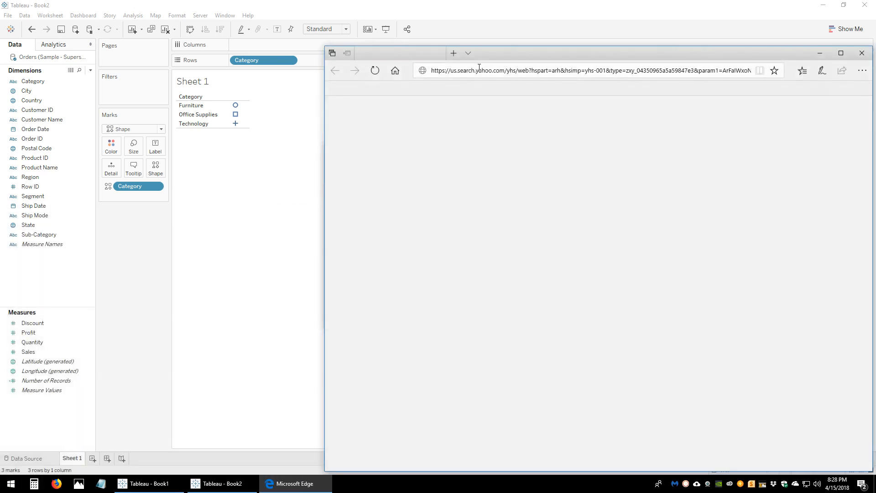
pyautogui.click(486, 72)
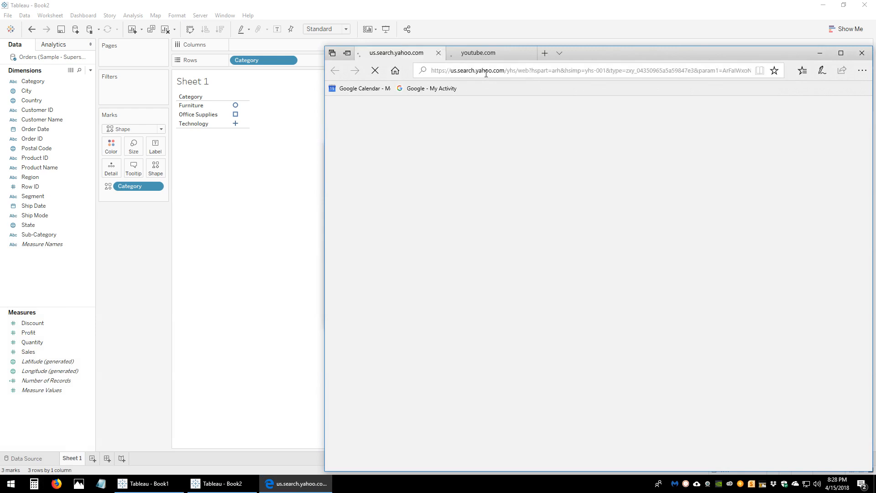
pyautogui.write('ar')
pyautogui.click(486, 73)
pyautogui.write('clipart')
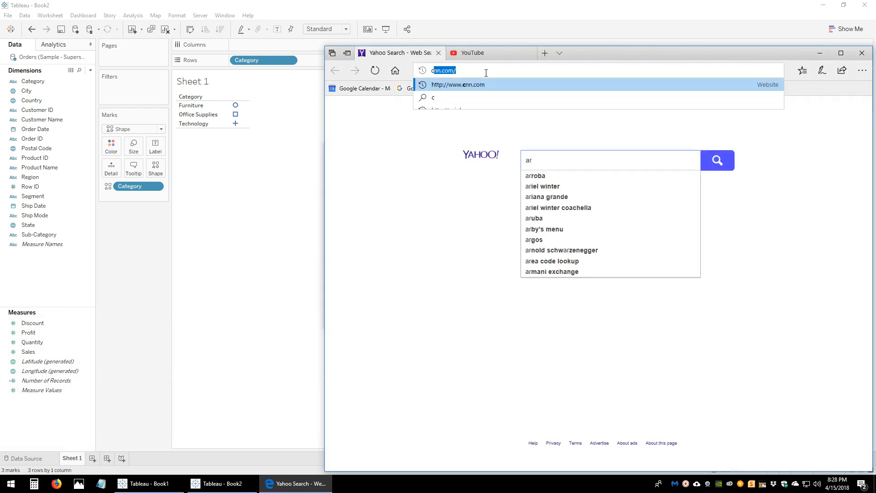
pyautogui.press('Return')
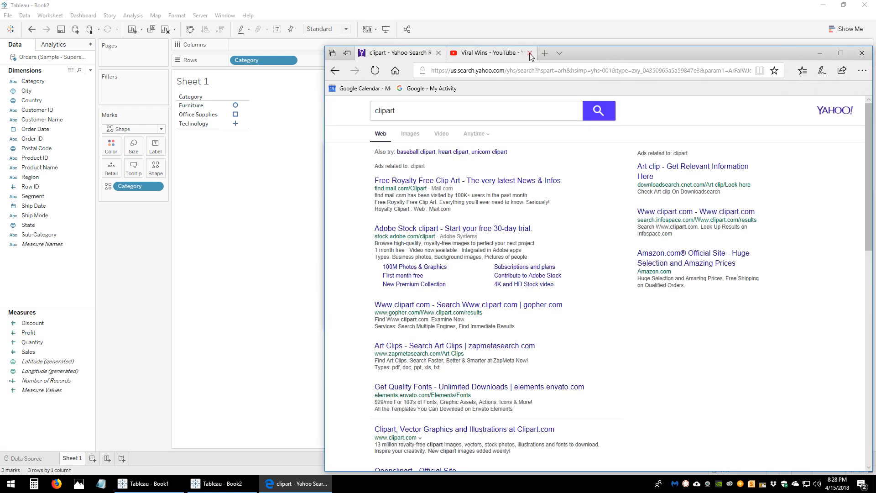
pyautogui.click(530, 53)
pyautogui.click(416, 136)
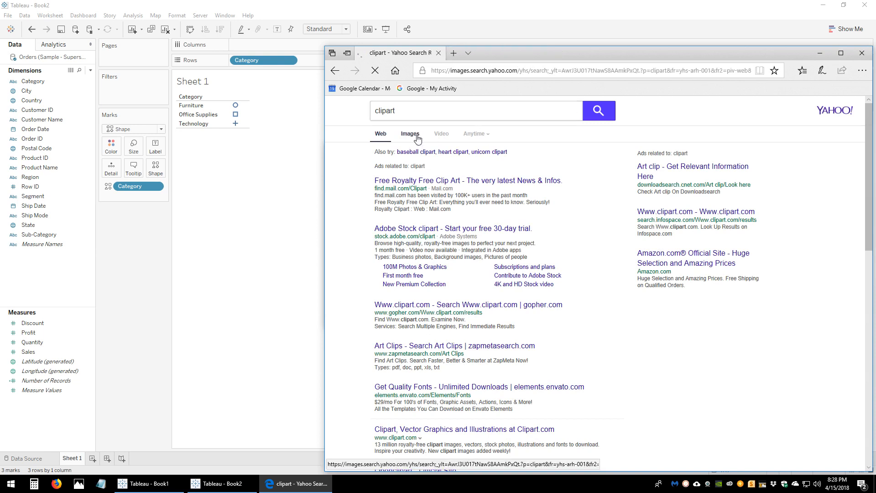
# Search the images for furniture and limit the results to the Clipart type.
pyautogui.click(413, 115)
pyautogui.write('furniture')
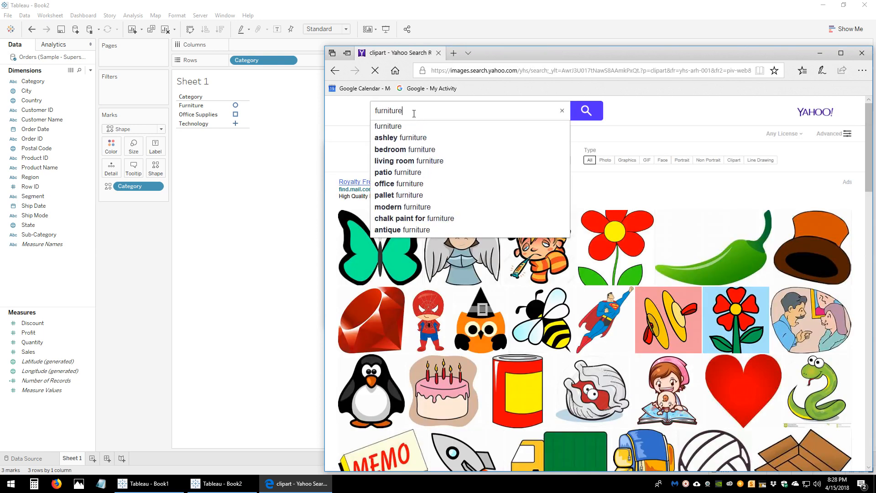
pyautogui.press('Return')
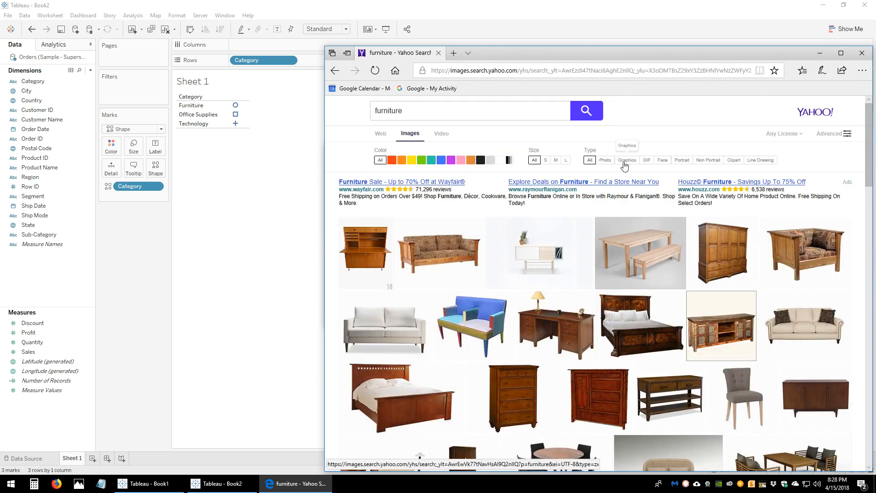
pyautogui.click(734, 160)
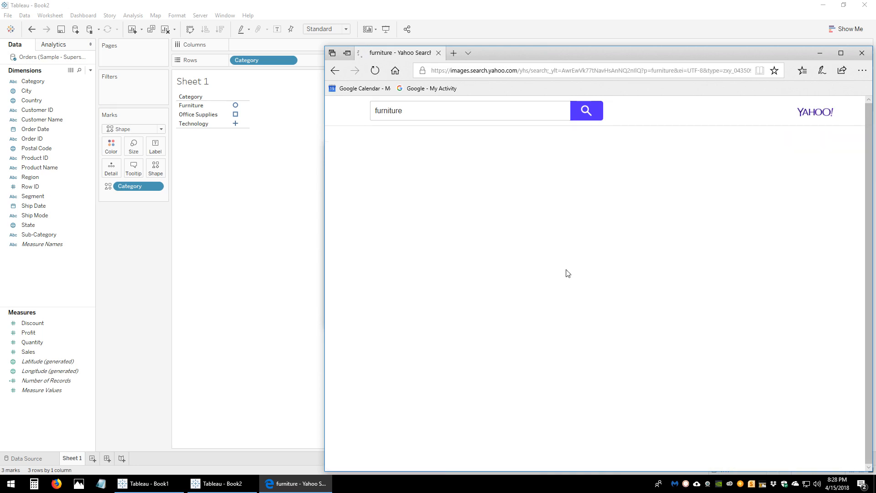
# Enlarge the blue armchair picture from the furniture results and start saving it as a file.
pyautogui.scroll(-1, 543, 283)
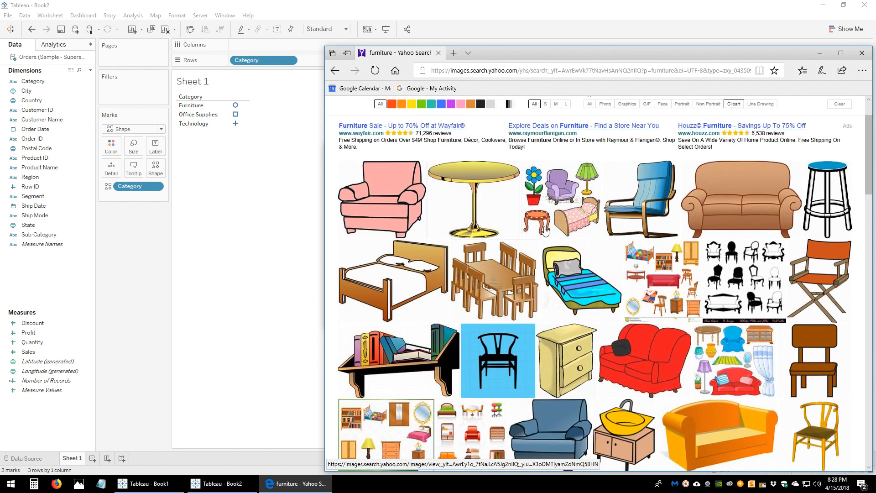
pyautogui.scroll(-4, 499, 292)
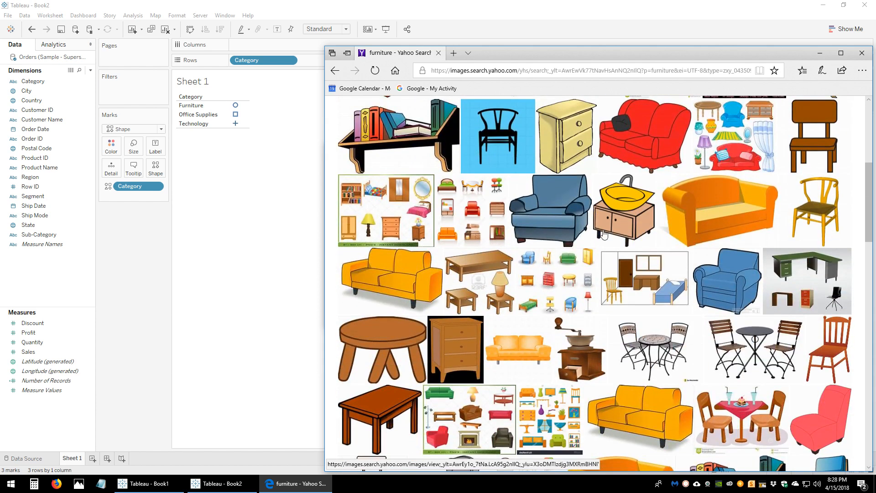
pyautogui.click(560, 215)
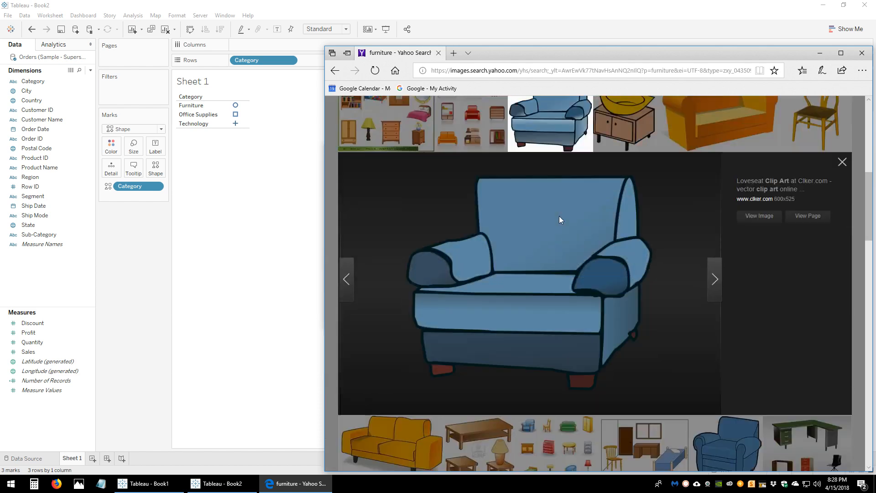
pyautogui.rightClick(549, 242)
pyautogui.click(577, 271)
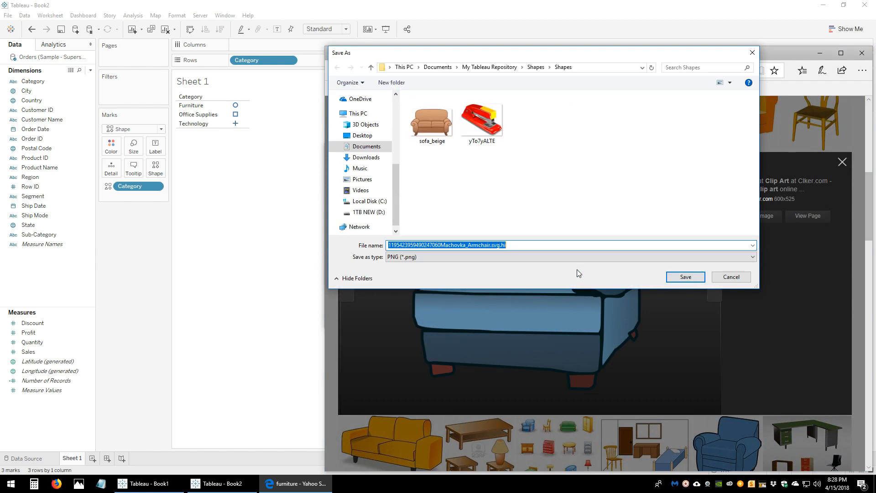
# Set the save location to the Shapes folder of My Tableau Repository in Documents.
pyautogui.click(450, 69)
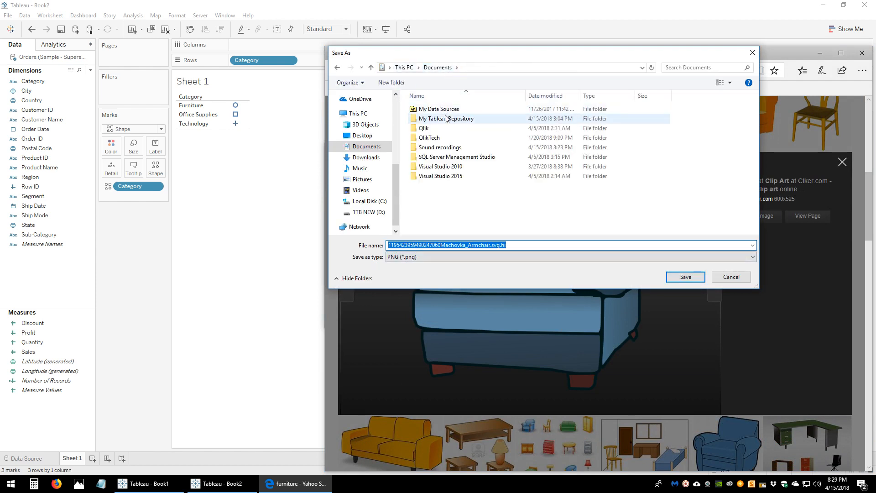
pyautogui.click(453, 121)
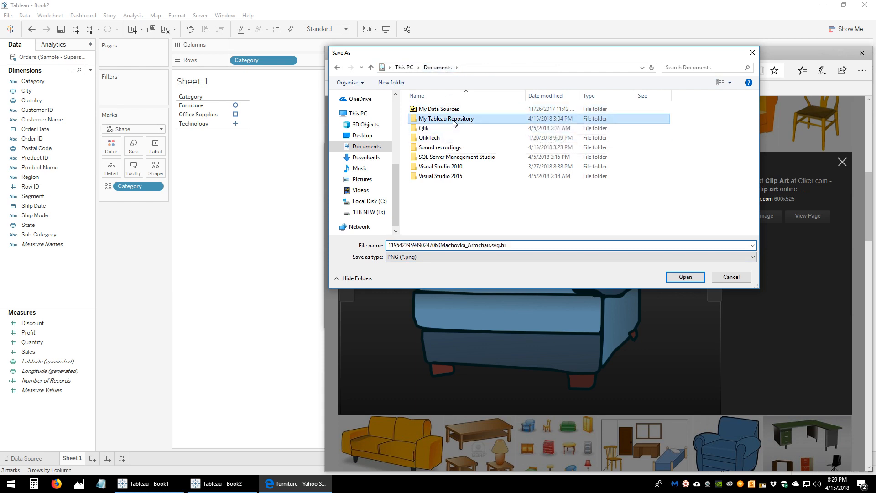
pyautogui.doubleClick(453, 121)
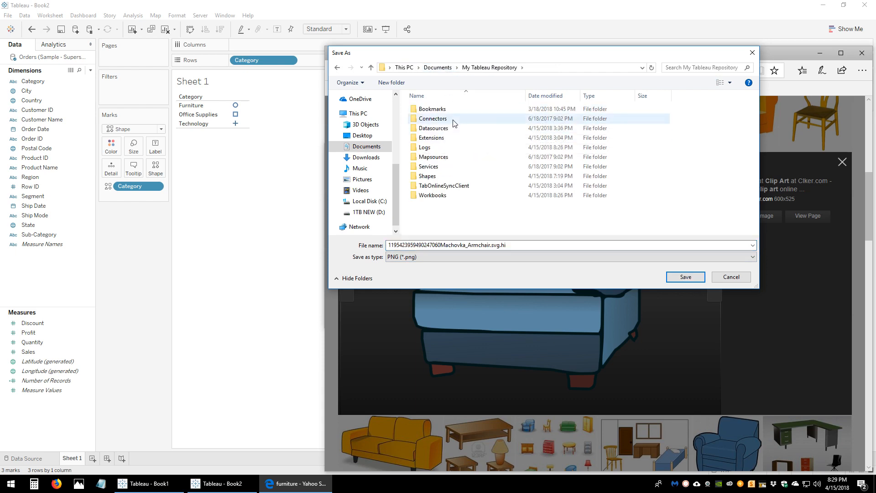
pyautogui.doubleClick(445, 177)
# Create a folder named CategoryShapes inside Shapes and save the armchair picture in it as PNG.
pyautogui.rightClick(446, 210)
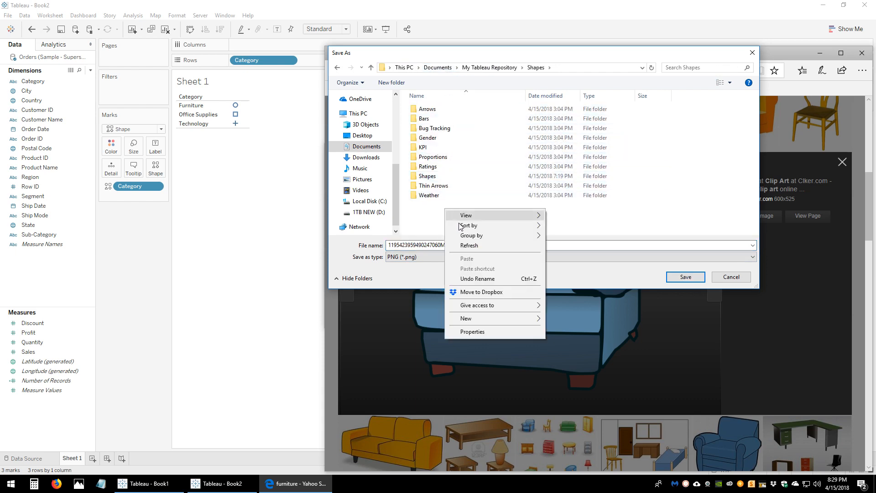
pyautogui.click(565, 319)
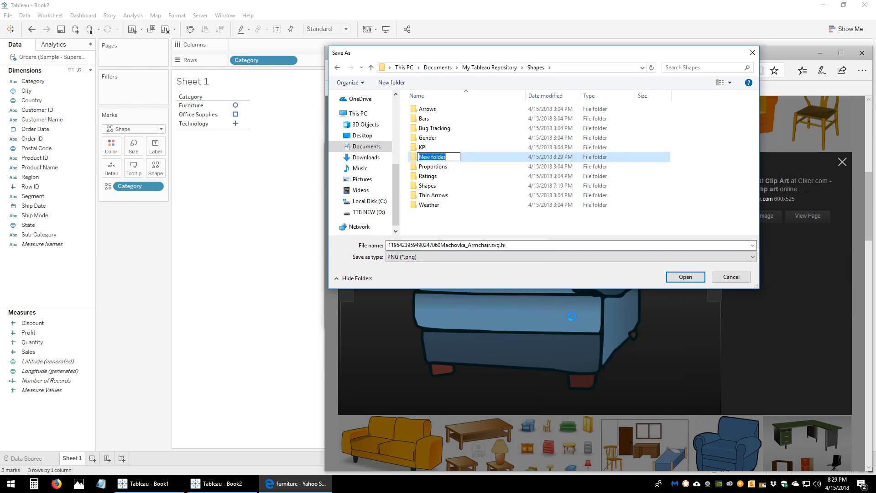
pyautogui.write('CategoryShapes')
pyautogui.press('Return')
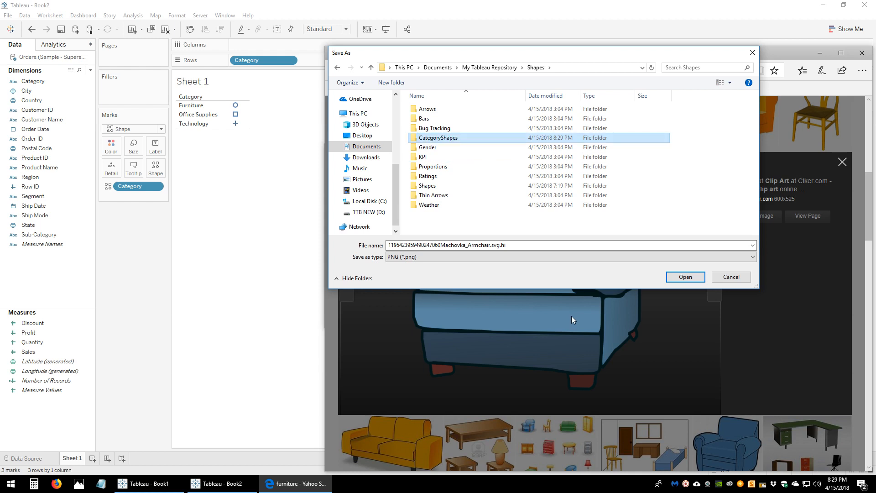
pyautogui.doubleClick(453, 140)
pyautogui.click(685, 276)
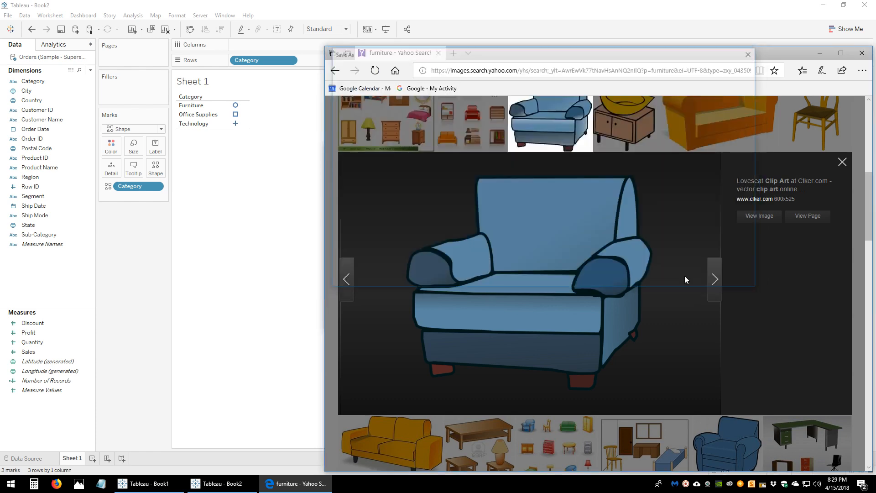
# Search the clipart images for office supplies.
pyautogui.scroll(10, 685, 276)
pyautogui.click(424, 114)
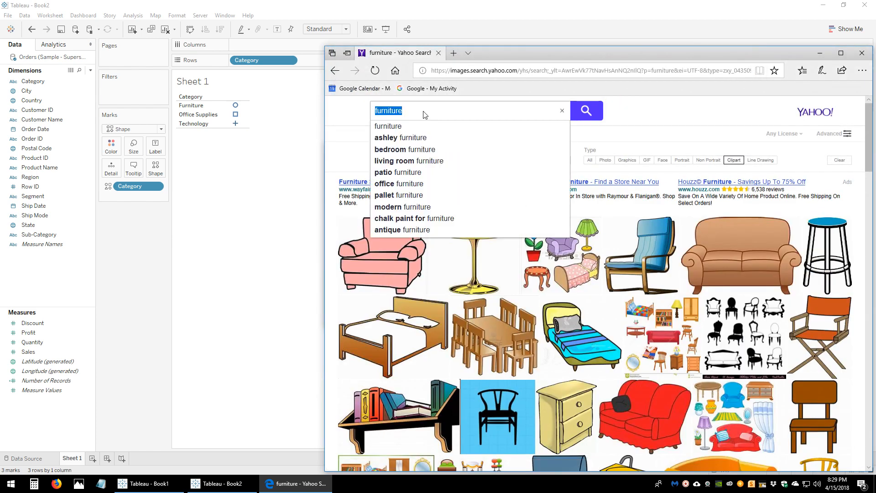
pyautogui.write('office supl')
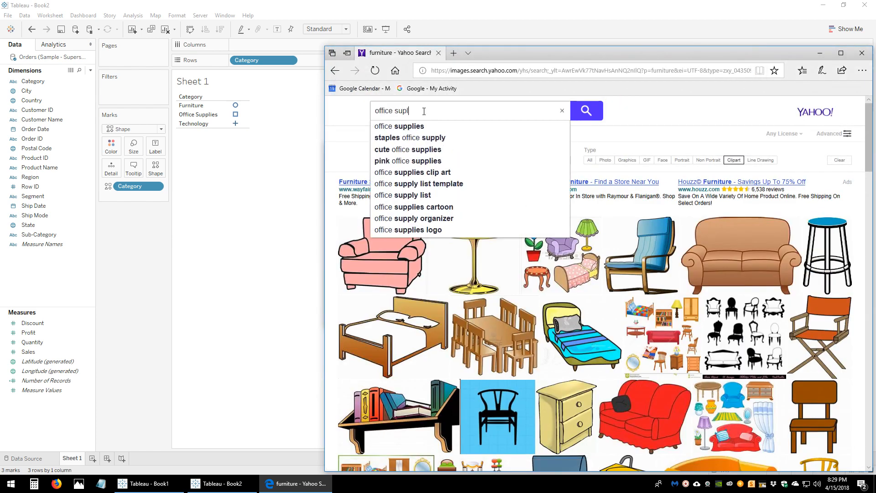
pyautogui.press('BackSpace')
pyautogui.write('plies')
pyautogui.press('Return')
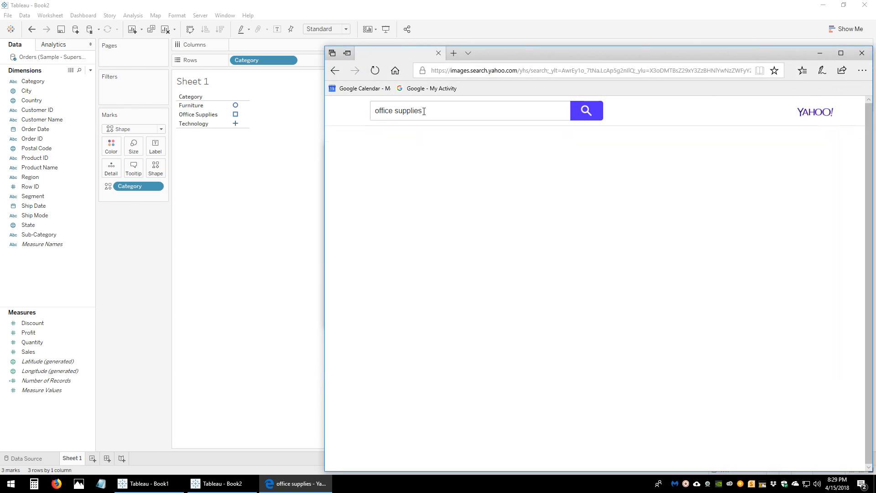
# Enlarge the red stapler picture from the office supplies results and save it as PNG in the CategoryShapes folder.
pyautogui.scroll(-2, 564, 249)
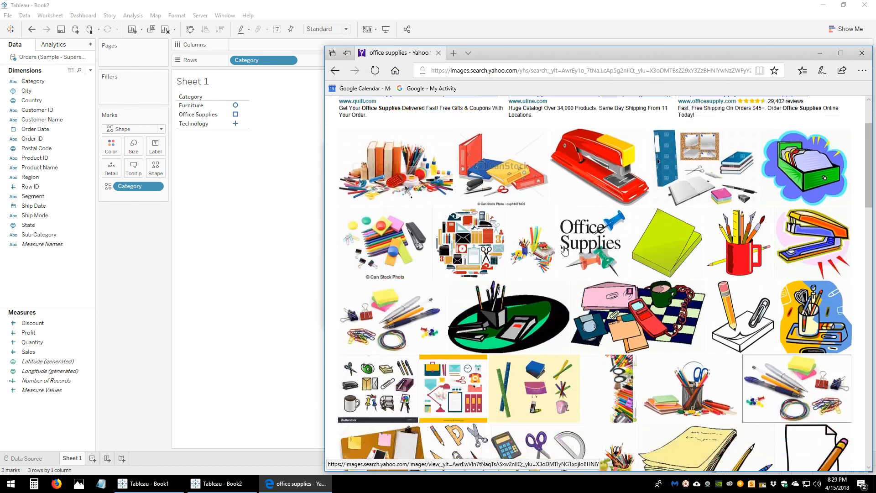
pyautogui.scroll(-1, 565, 250)
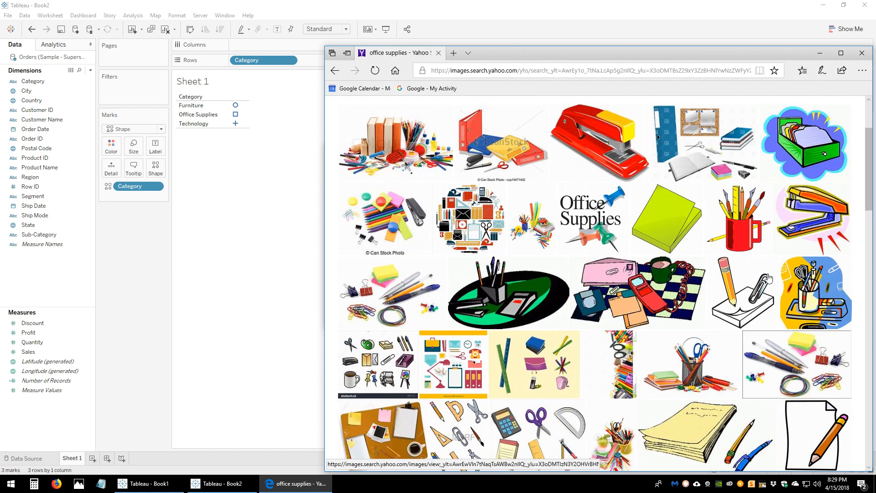
pyautogui.scroll(-5, 769, 278)
pyautogui.click(510, 299)
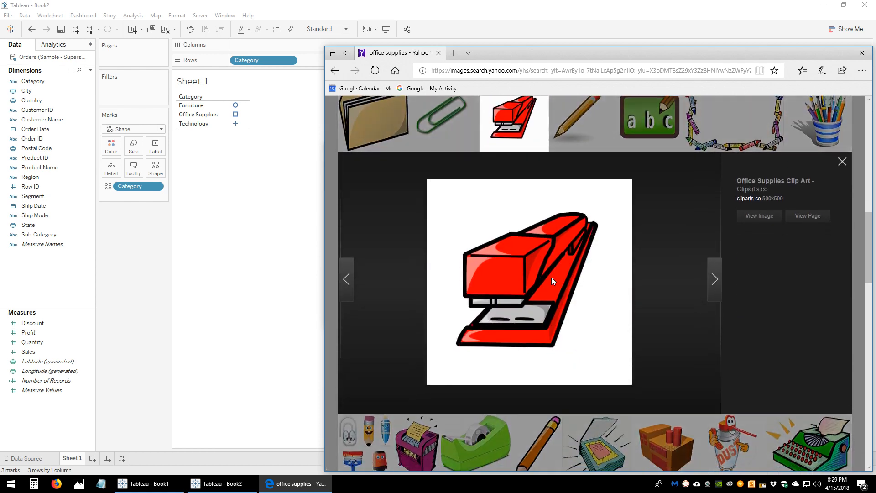
pyautogui.rightClick(522, 248)
pyautogui.click(561, 279)
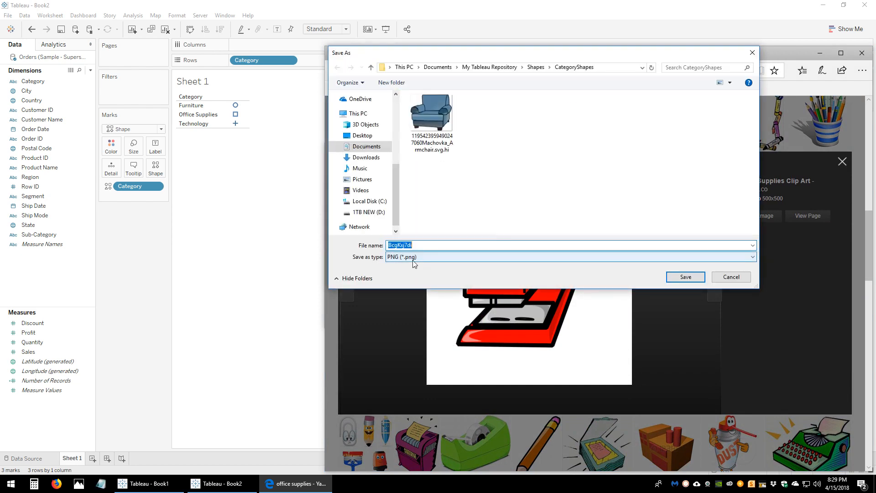
pyautogui.click(677, 278)
# Run a new clipart image search for "techonlogy".
pyautogui.scroll(10, 557, 229)
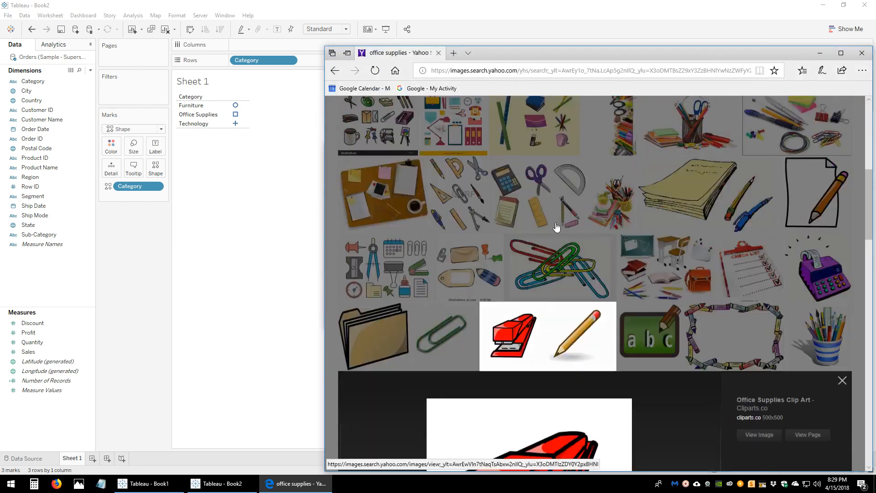
pyautogui.click(469, 113)
pyautogui.hotkey('ctrl', 'a')
pyautogui.write('techonlogy')
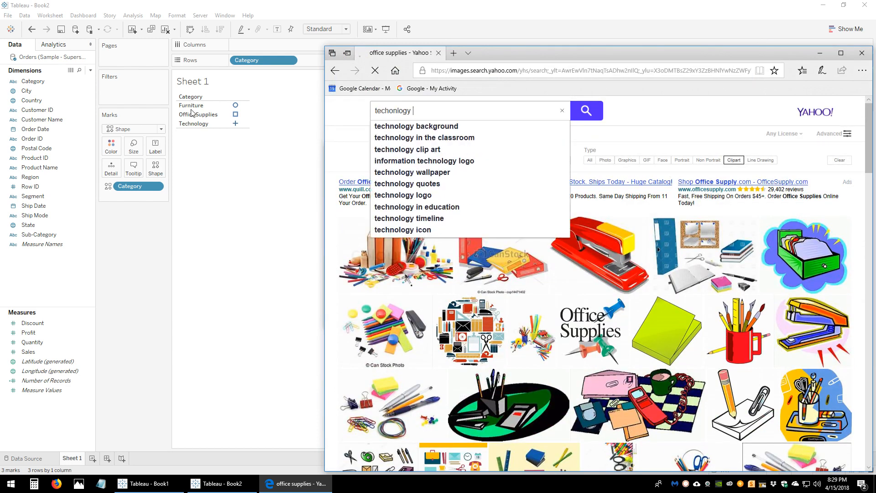
pyautogui.press('Return')
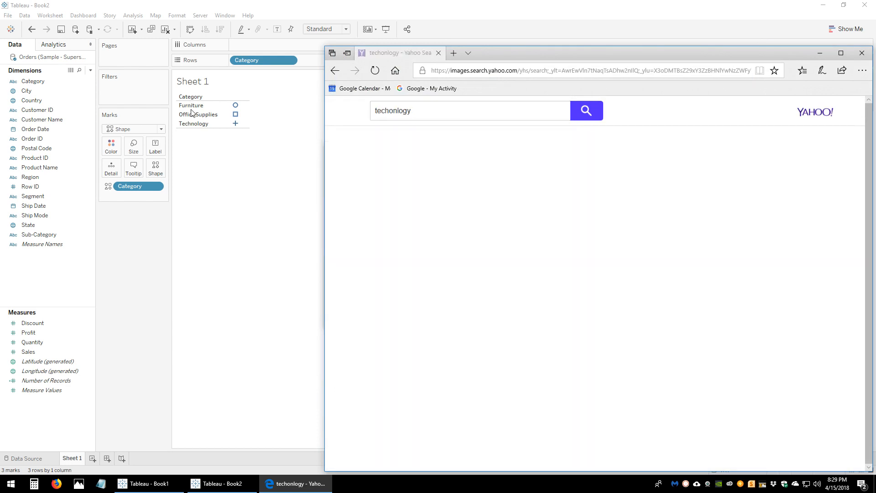
# Enlarge the laptop picture with the blue screen and red logo and save it as JPEG in the CategoryShapes folder.
pyautogui.scroll(-3, 536, 248)
pyautogui.scroll(-1, 536, 249)
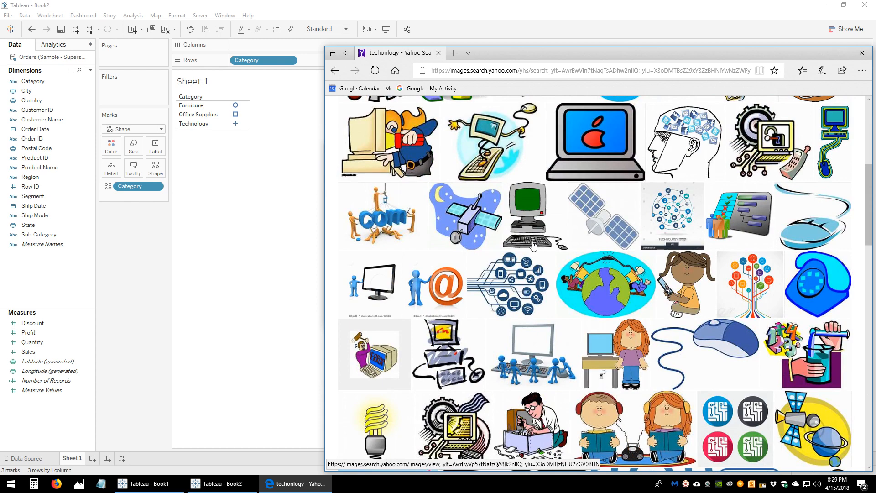
pyautogui.scroll(-3, 545, 245)
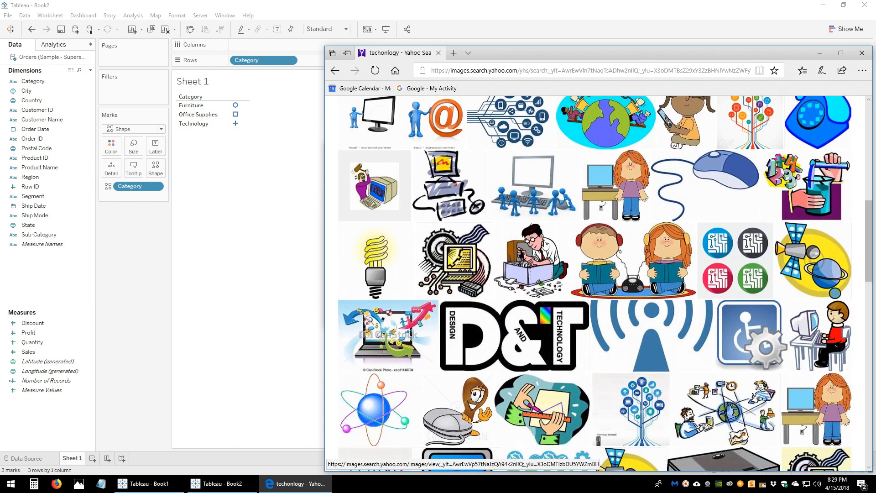
pyautogui.scroll(-5, 525, 246)
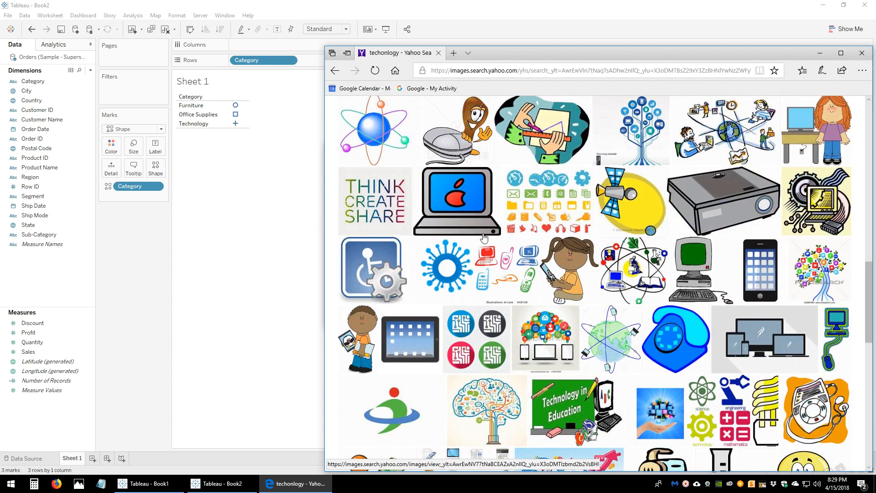
pyautogui.click(485, 238)
pyautogui.rightClick(524, 268)
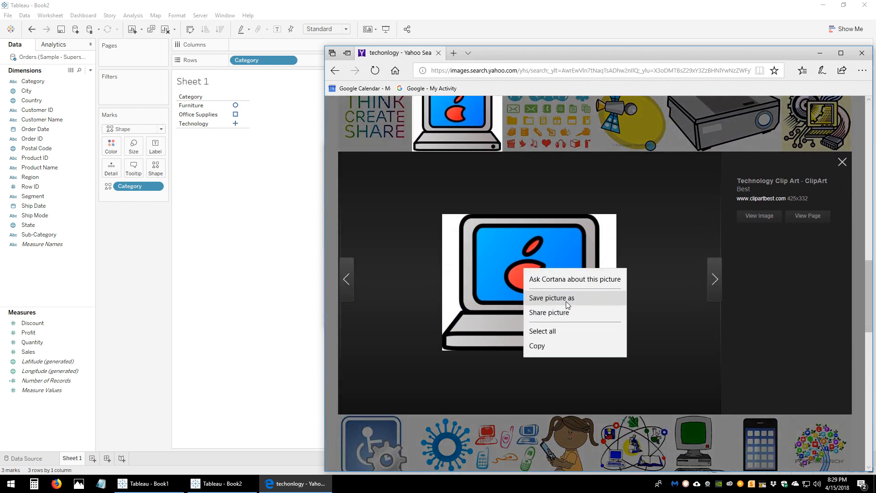
pyautogui.click(566, 300)
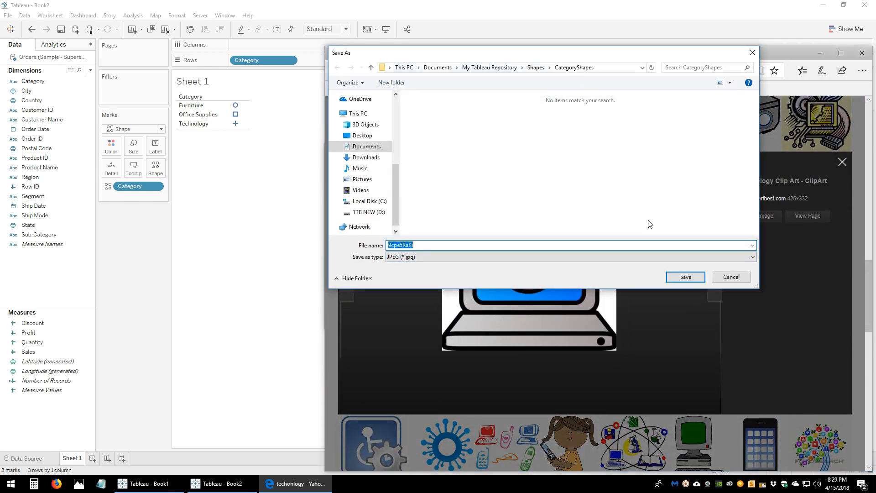
pyautogui.click(681, 275)
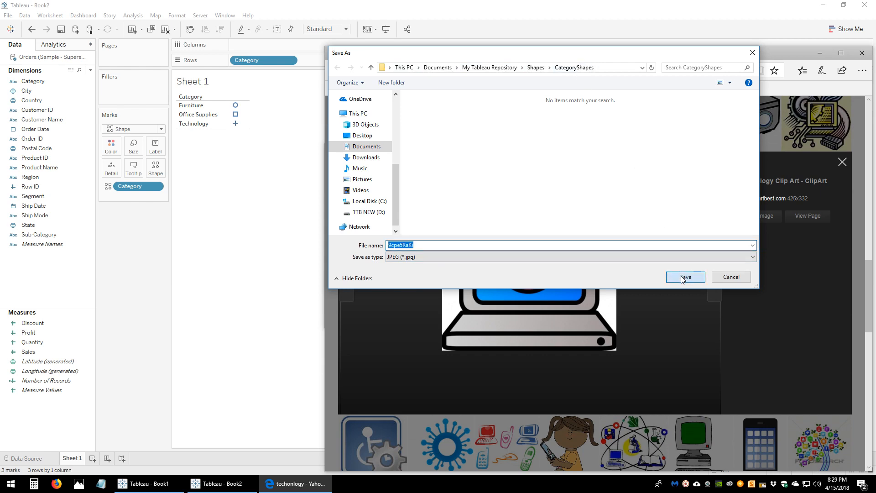
# Switch back to Tableau, reload the shapes in the Edit Shape dialog and choose the CategoryShapes palette.
pyautogui.click(261, 248)
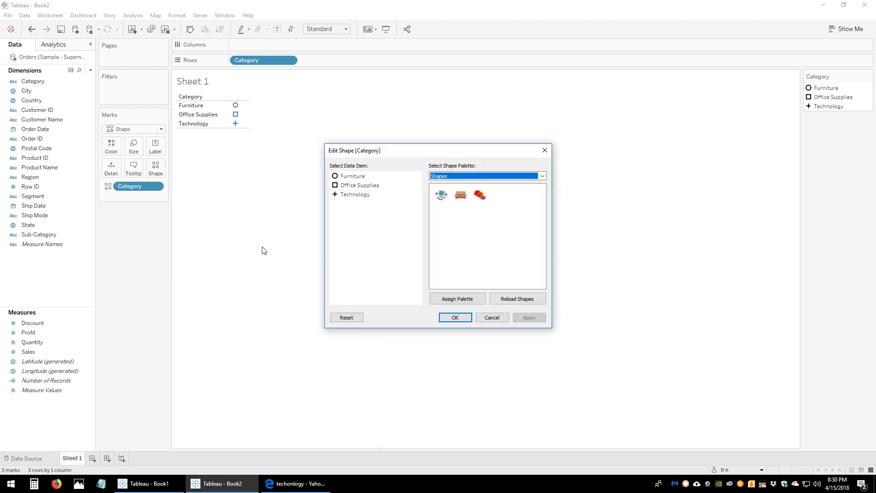
pyautogui.click(513, 305)
pyautogui.click(492, 177)
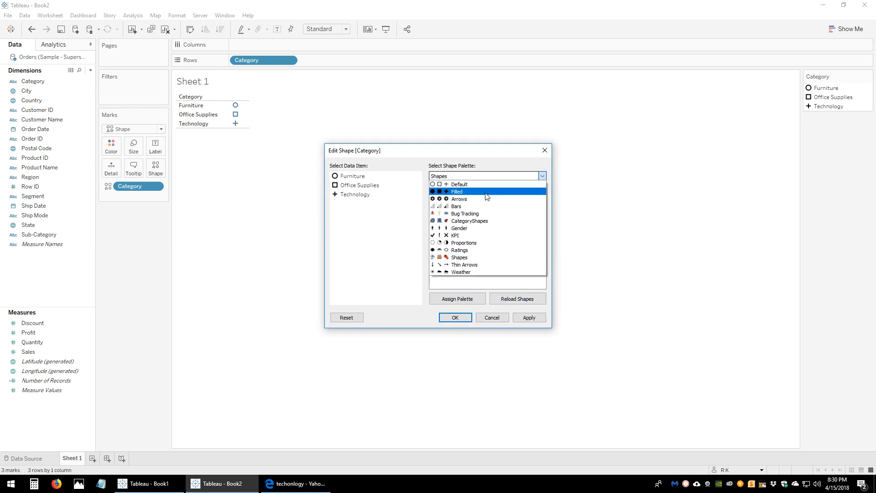
pyautogui.click(468, 222)
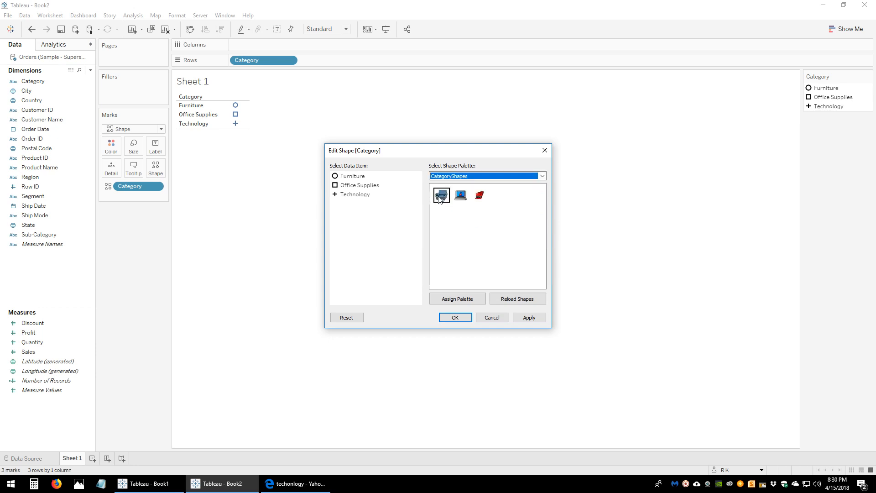
# Assign the armchair to Furniture, the stapler to Office Supplies and the laptop to Technology, and apply the shapes.
pyautogui.click(355, 177)
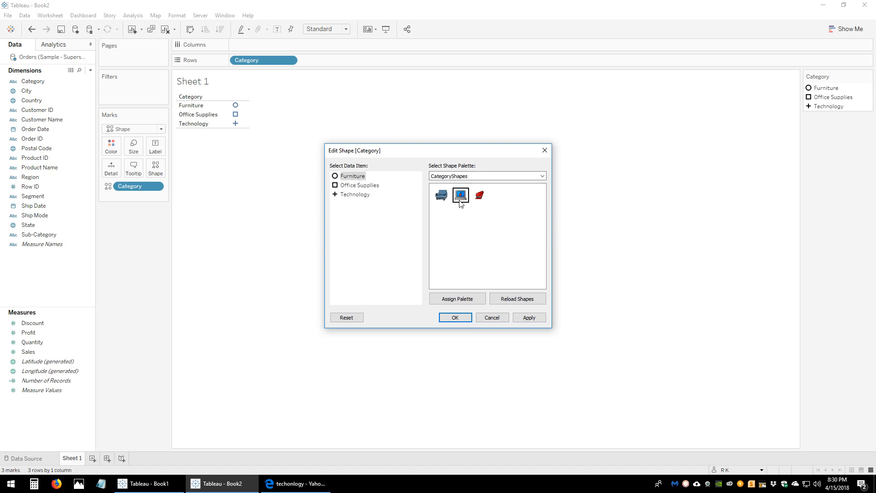
pyautogui.click(441, 195)
pyautogui.click(369, 186)
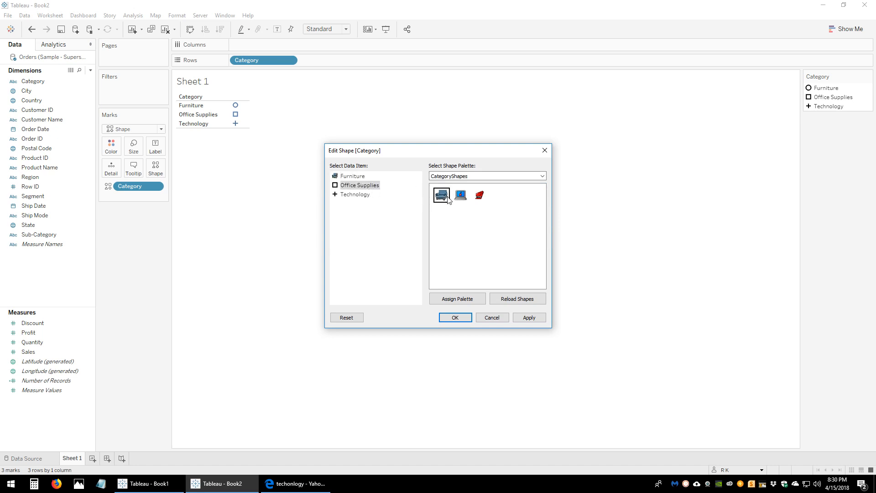
pyautogui.click(479, 195)
pyautogui.click(356, 195)
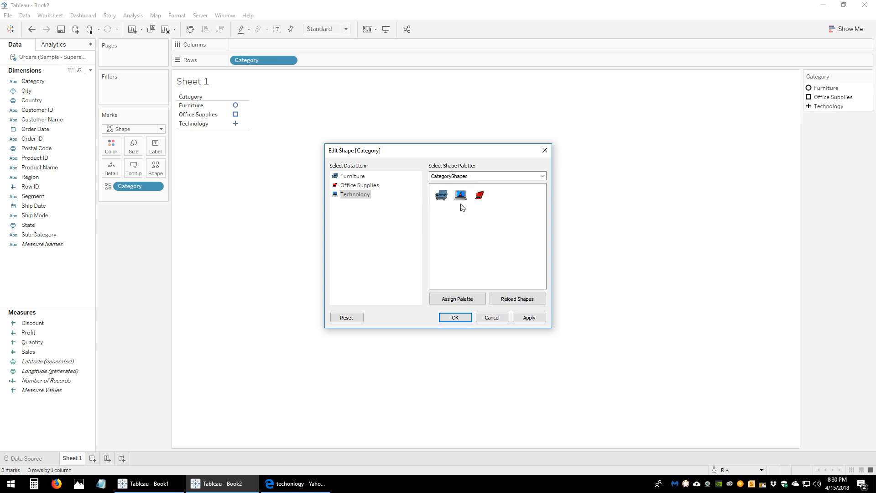
pyautogui.click(530, 317)
pyautogui.click(455, 318)
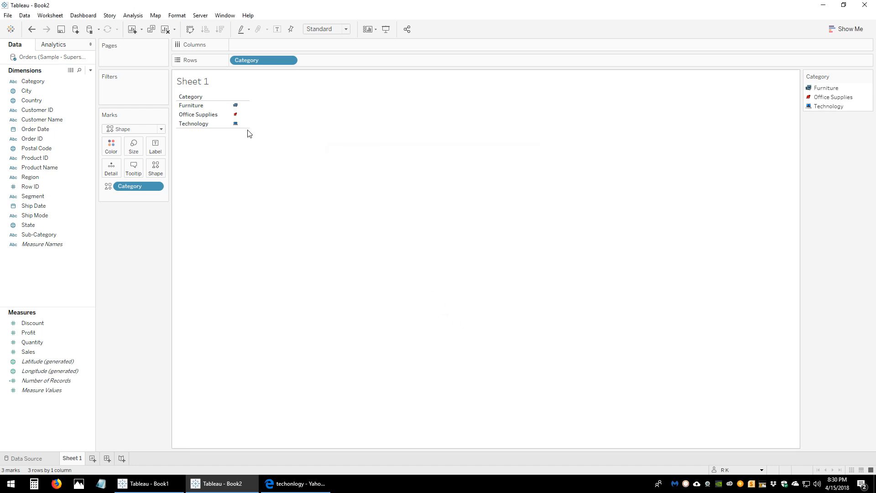
# Move the Category field from Rows to Columns and hide the sheet title.
pyautogui.moveTo(258, 59); pyautogui.dragTo(264, 48)
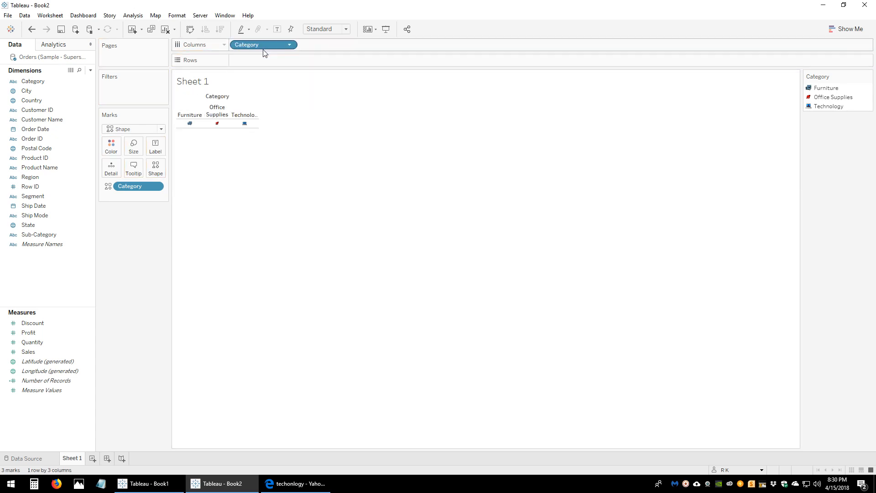
pyautogui.rightClick(211, 84)
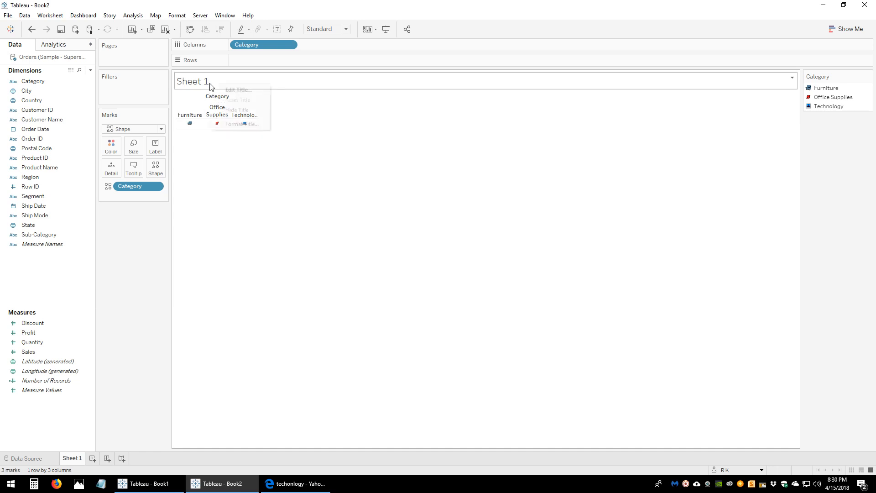
pyautogui.click(236, 109)
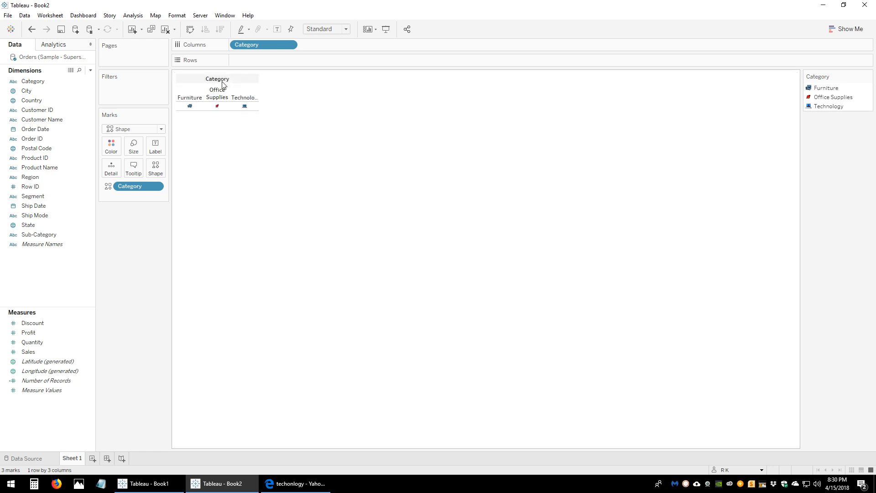
# Hide the Category field label and the category name headers above the shapes.
pyautogui.rightClick(223, 82)
pyautogui.click(238, 99)
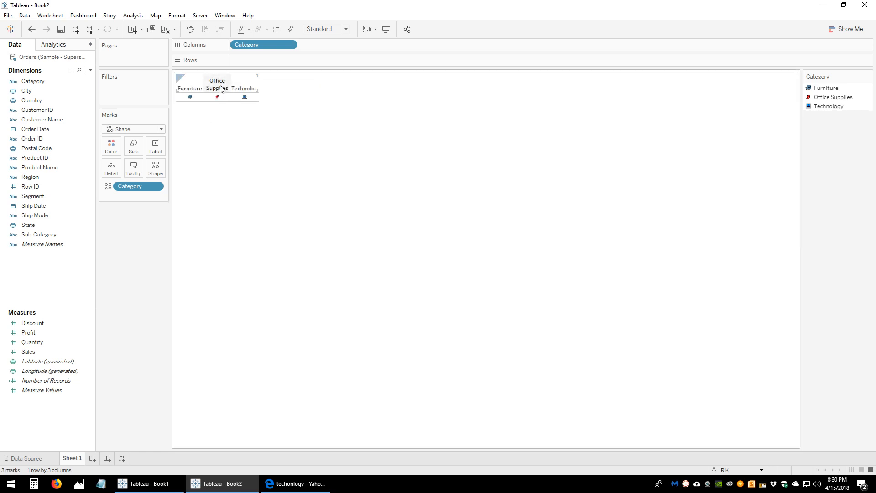
pyautogui.rightClick(220, 82)
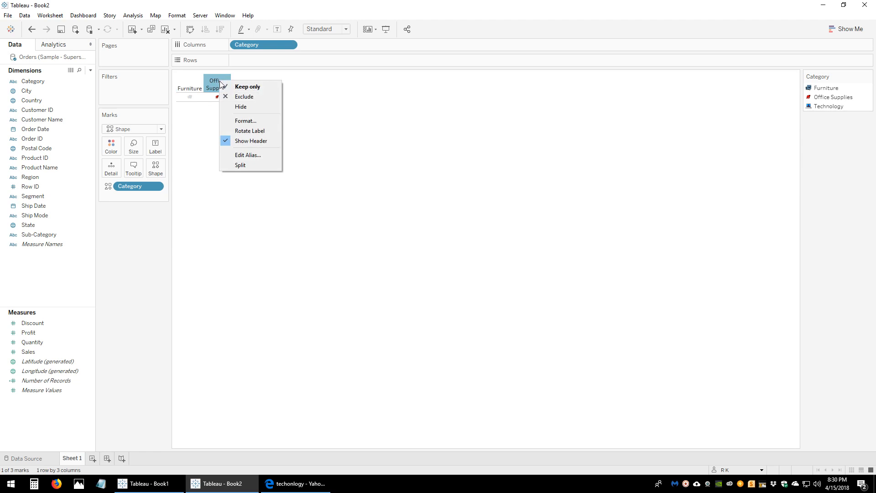
pyautogui.click(243, 142)
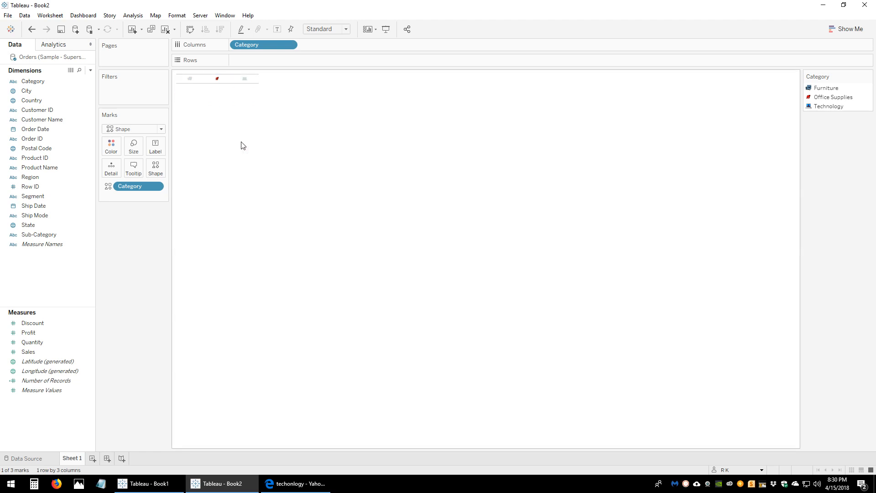
# Enlarge the view by making the row taller and the three category columns wider.
pyautogui.click(258, 87)
pyautogui.moveTo(256, 189); pyautogui.dragTo(256, 189)
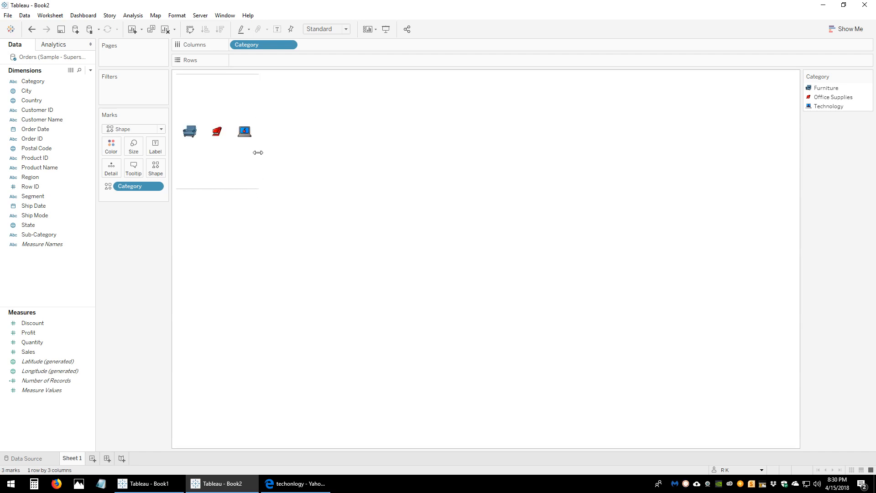
pyautogui.moveTo(259, 153); pyautogui.dragTo(474, 157)
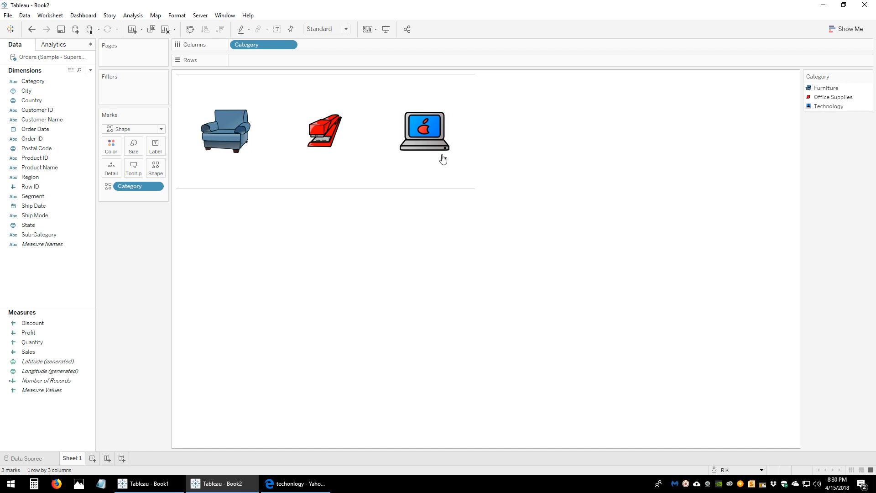
# Increase the mark size so that the three category shapes nearly fill their cells.
pyautogui.click(134, 146)
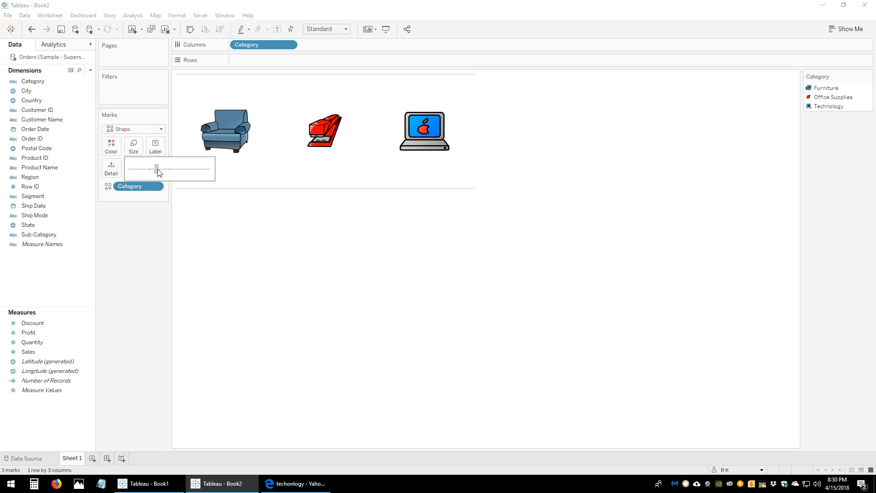
pyautogui.moveTo(158, 169); pyautogui.dragTo(163, 169)
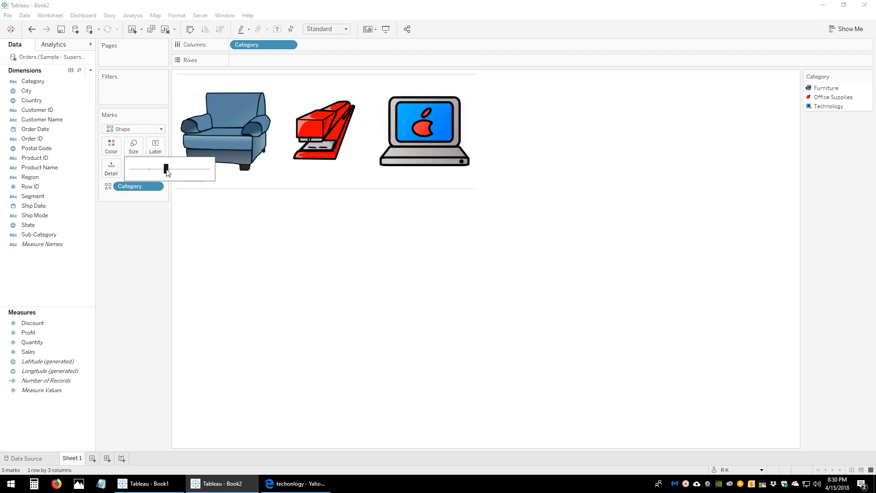
pyautogui.click(253, 222)
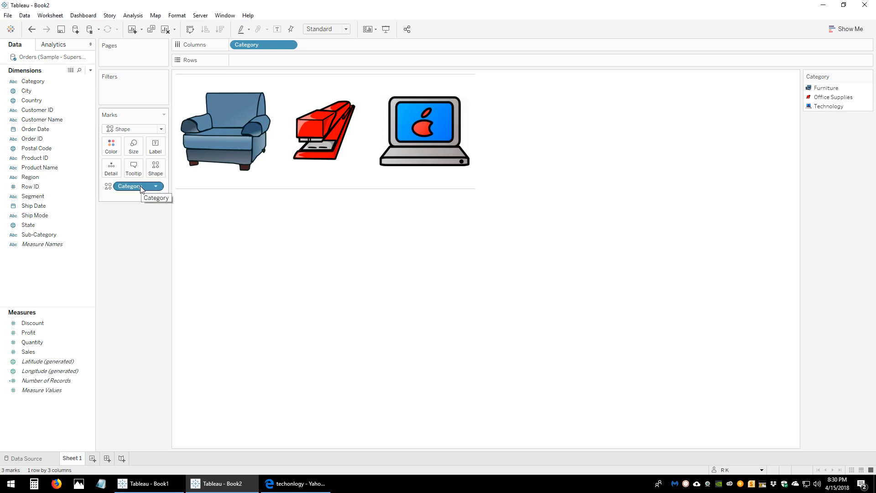
# Add the Category dimension as a label on the shape marks.
pyautogui.moveTo(58, 81); pyautogui.dragTo(155, 146)
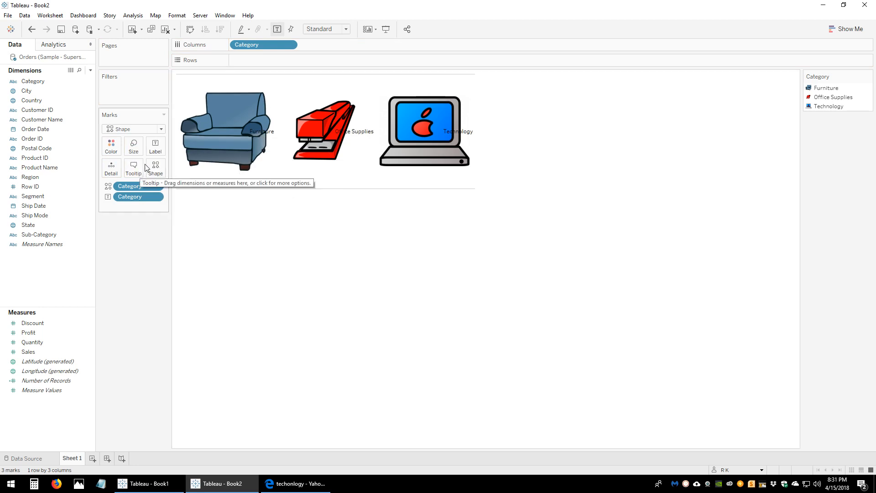
# Format the category label text on the shape marks as bold at size 10.
pyautogui.click(155, 146)
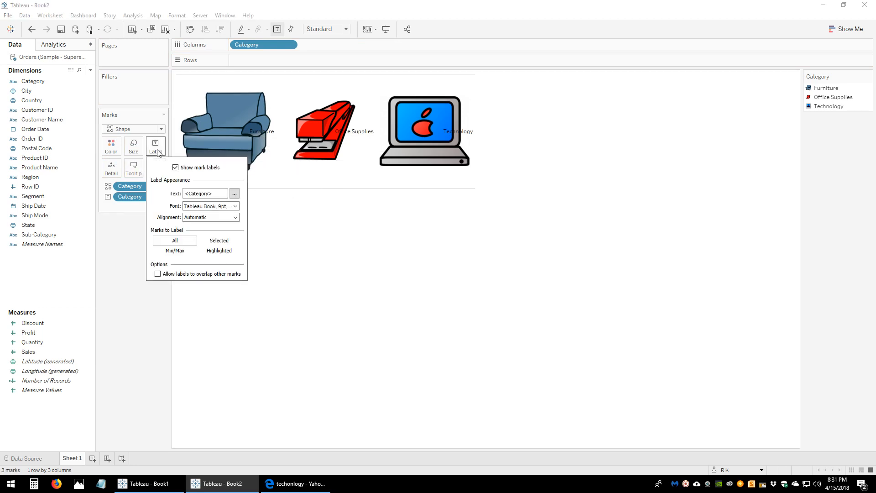
pyautogui.click(234, 193)
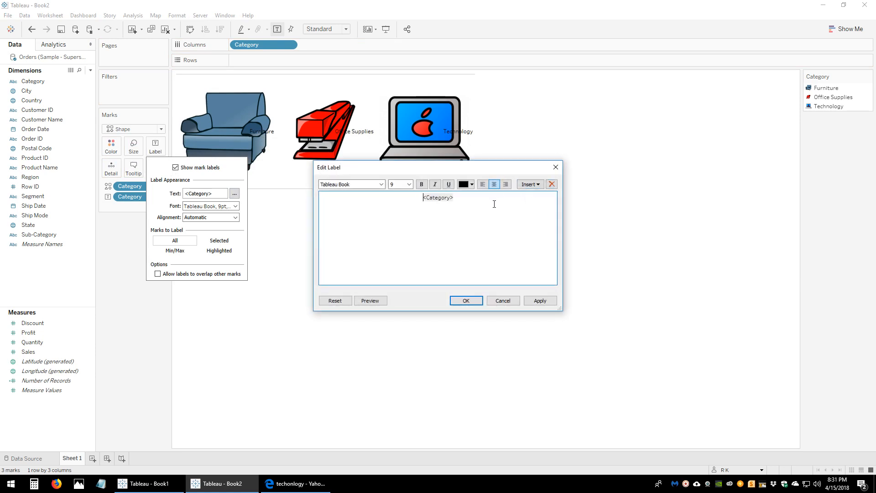
pyautogui.moveTo(457, 199); pyautogui.dragTo(389, 200)
pyautogui.click(422, 185)
pyautogui.click(409, 185)
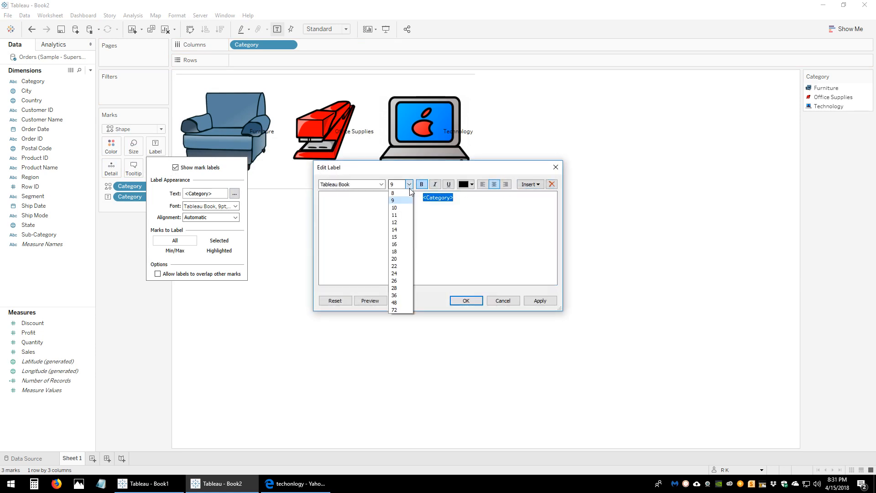
pyautogui.click(395, 223)
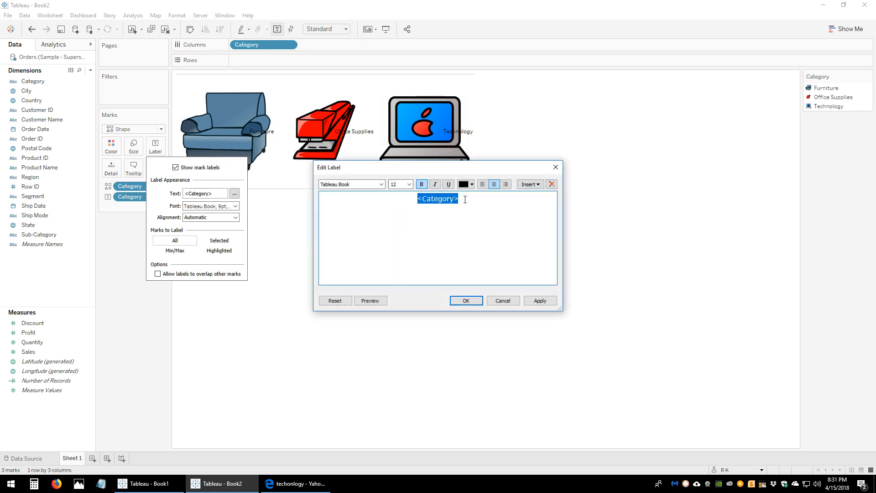
pyautogui.click(409, 184)
pyautogui.click(403, 208)
pyautogui.click(545, 305)
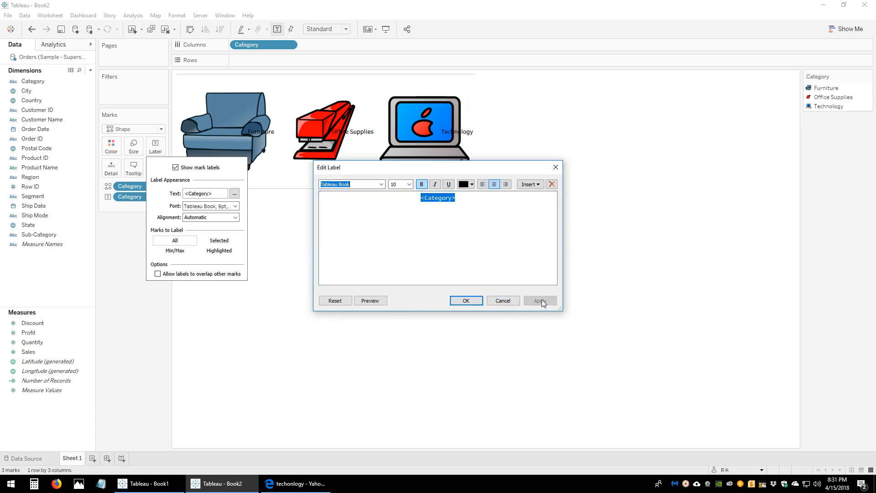
pyautogui.click(466, 301)
# Set the vertical alignment of the category labels to bottom so they sit beneath the shapes.
pyautogui.click(218, 218)
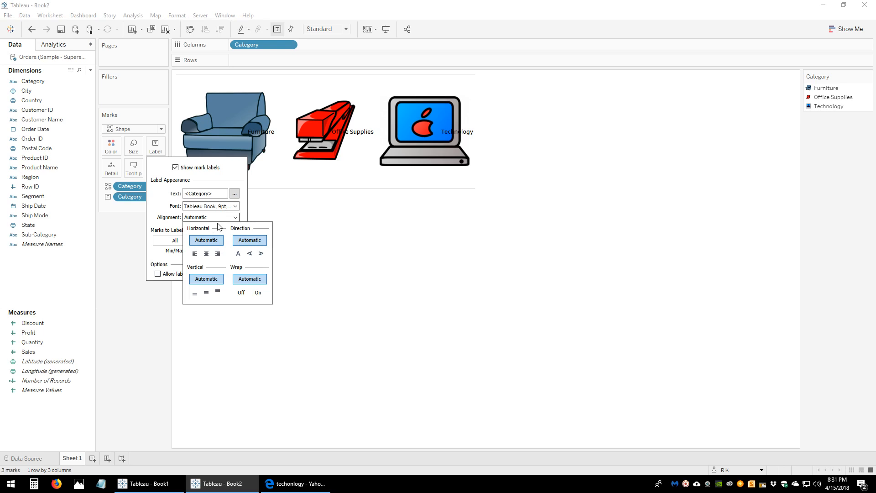
pyautogui.click(195, 294)
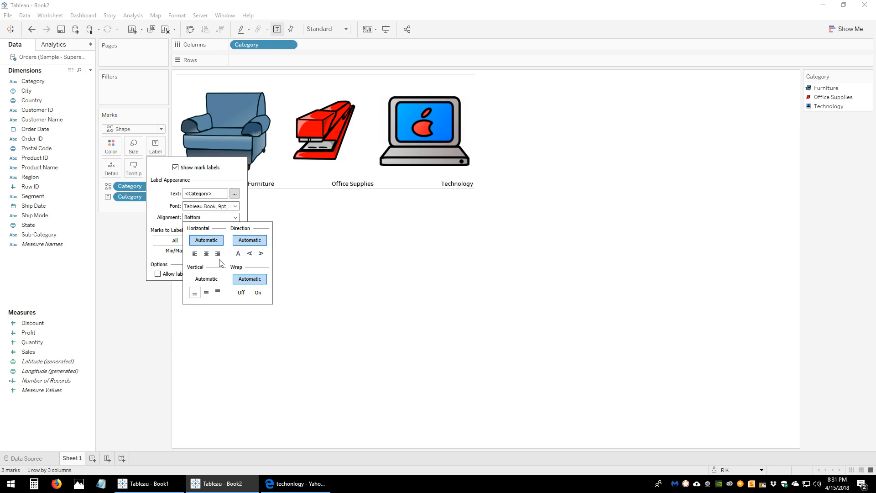
pyautogui.click(289, 254)
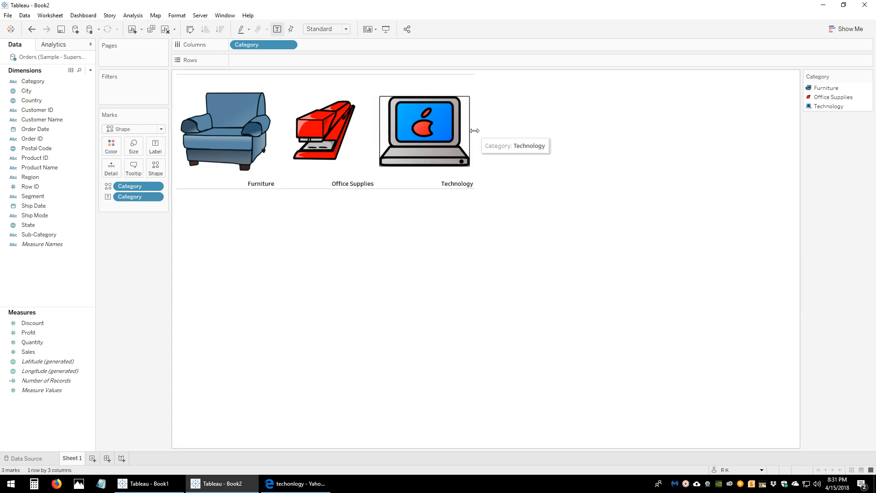
# Widen the three category columns slightly and center the labels horizontally under their shapes.
pyautogui.moveTo(475, 135); pyautogui.dragTo(503, 133)
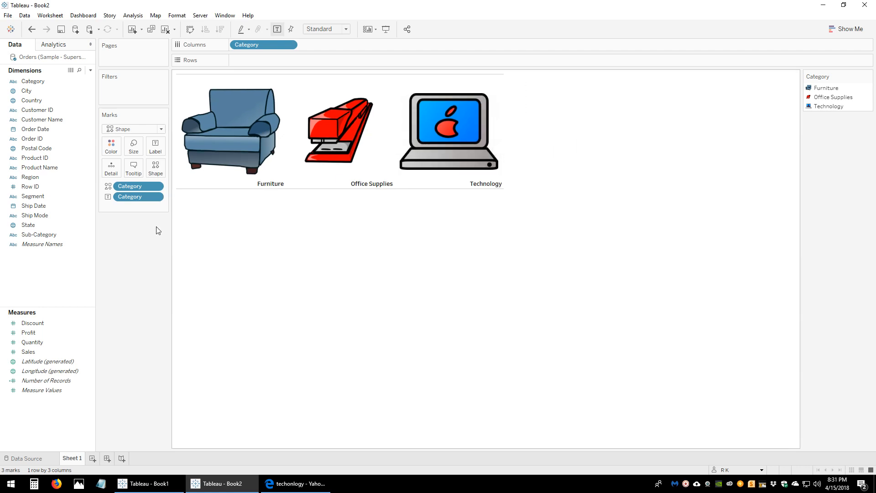
pyautogui.click(155, 146)
pyautogui.click(214, 218)
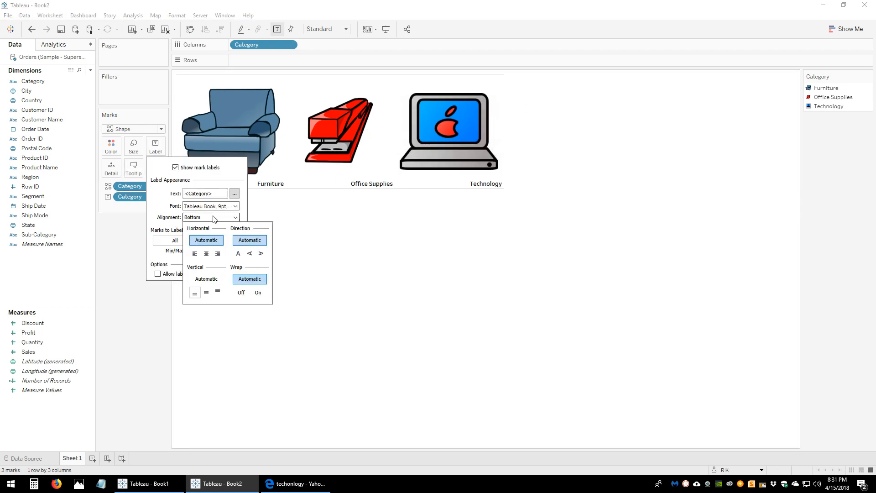
pyautogui.click(207, 254)
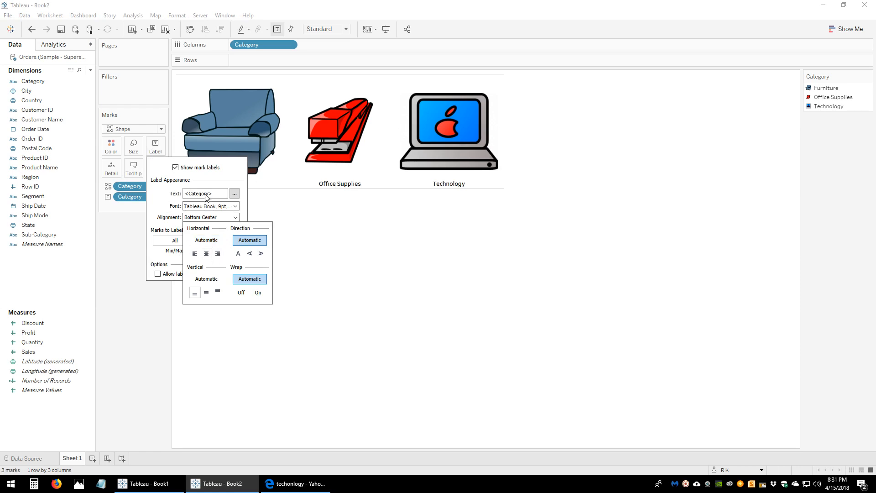
# Change the font of the category labels to Arial Black.
pyautogui.click(235, 194)
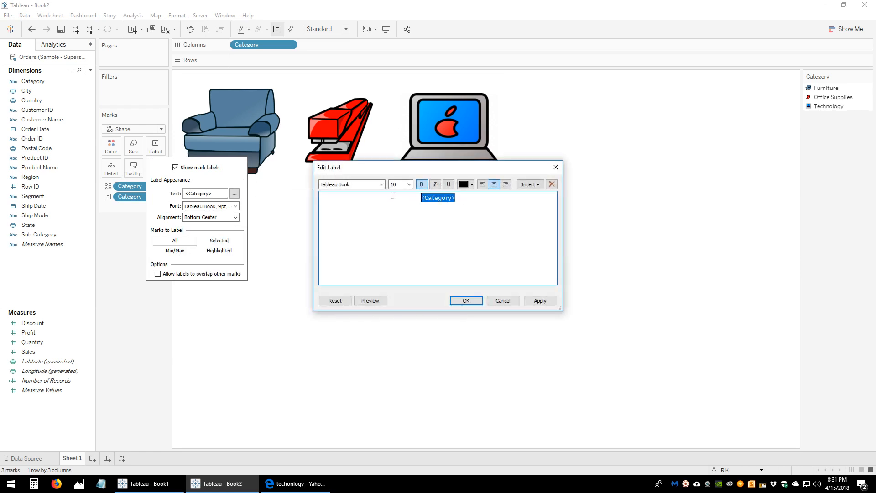
pyautogui.click(421, 184)
pyautogui.click(381, 184)
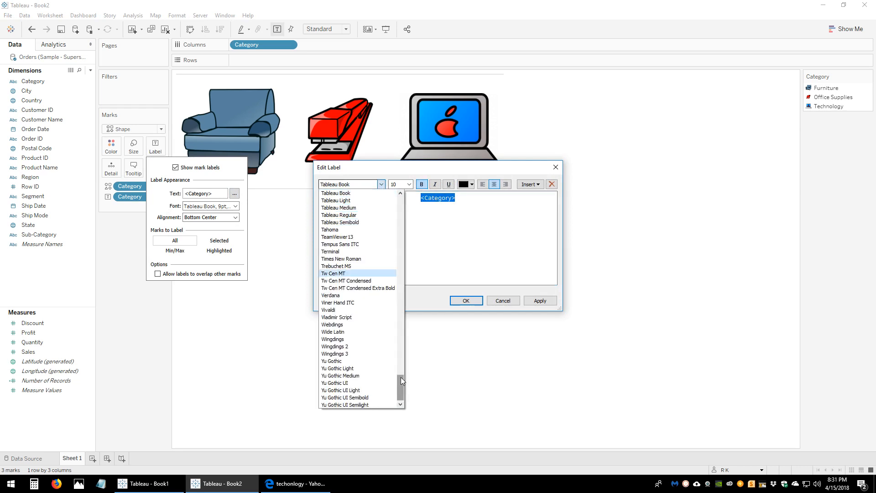
pyautogui.moveTo(400, 383); pyautogui.dragTo(400, 194)
pyautogui.click(356, 215)
pyautogui.click(540, 300)
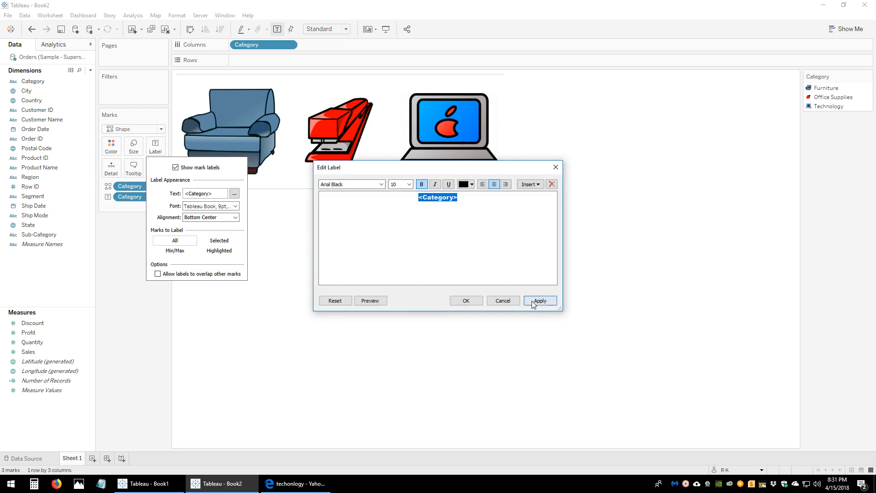
pyautogui.click(466, 300)
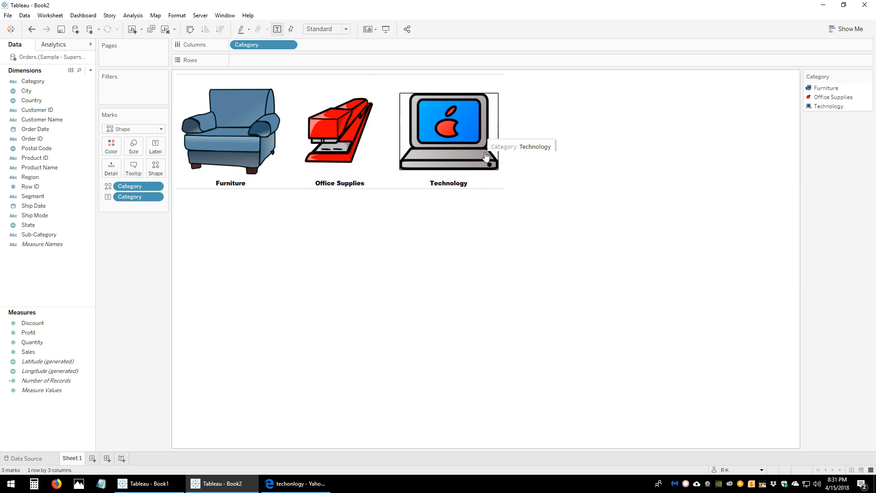
# Open the sheet's border formatting and set the columns' Grand Total pane border to None.
pyautogui.rightClick(291, 189)
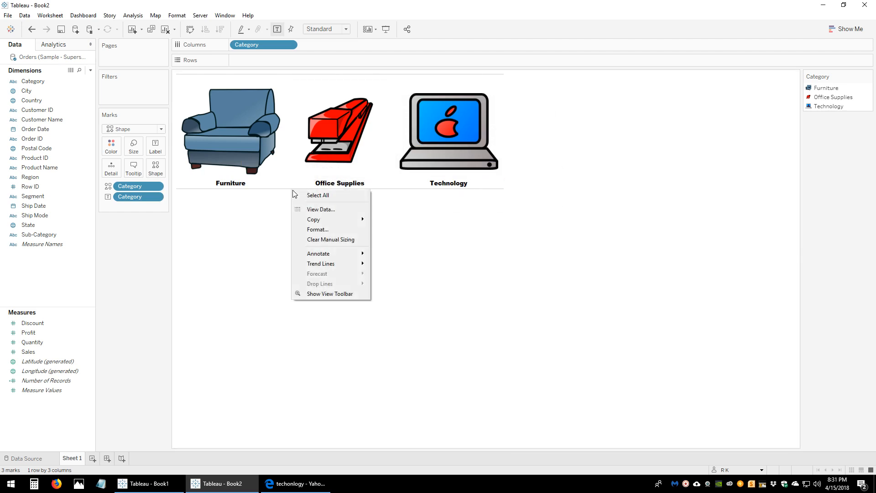
pyautogui.click(306, 226)
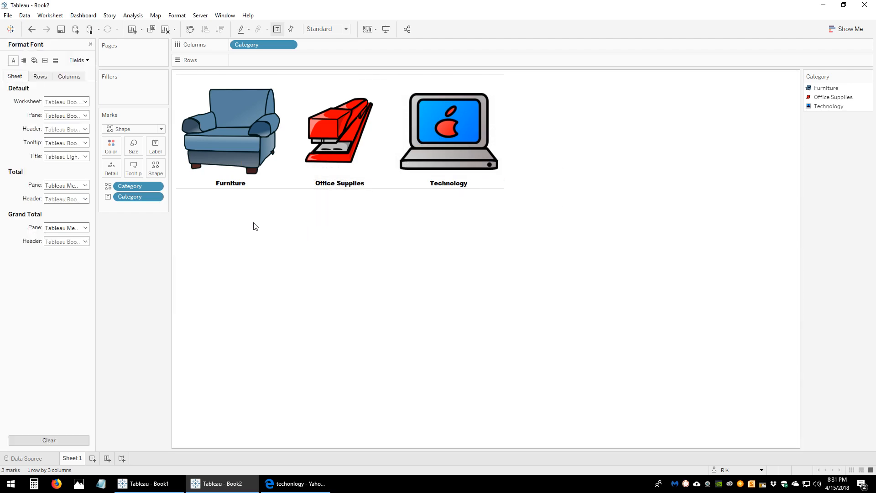
pyautogui.click(45, 63)
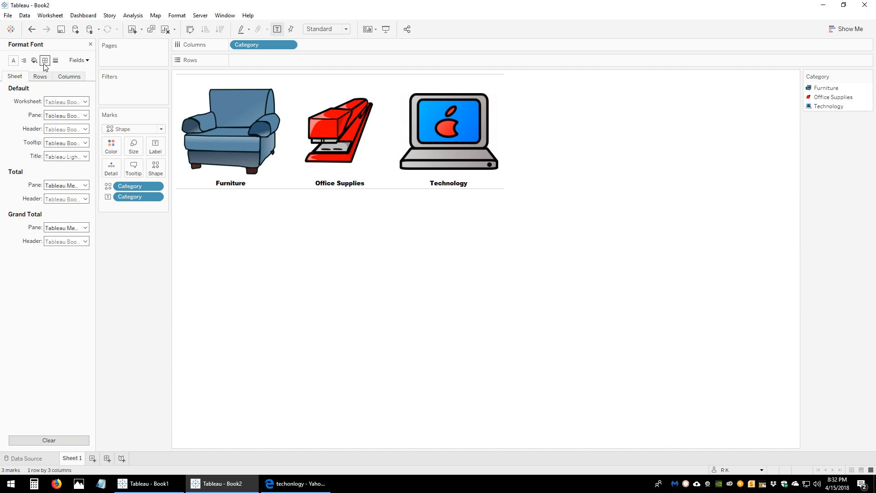
pyautogui.click(66, 78)
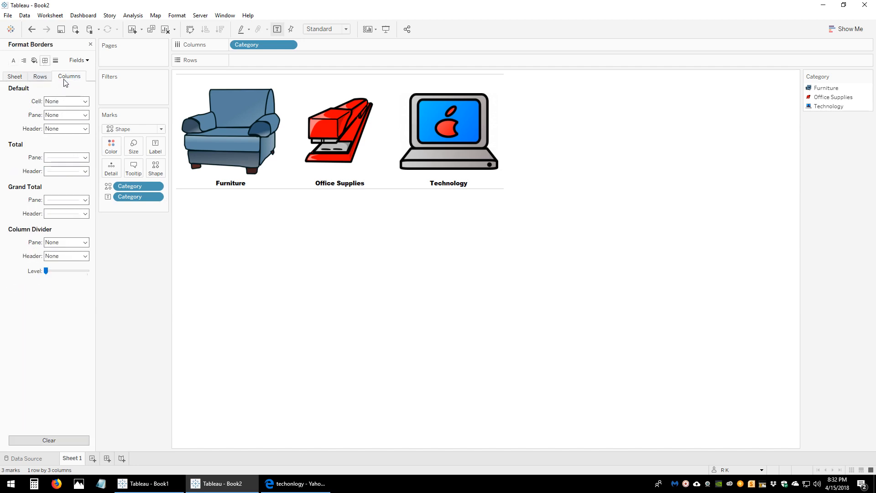
pyautogui.click(71, 200)
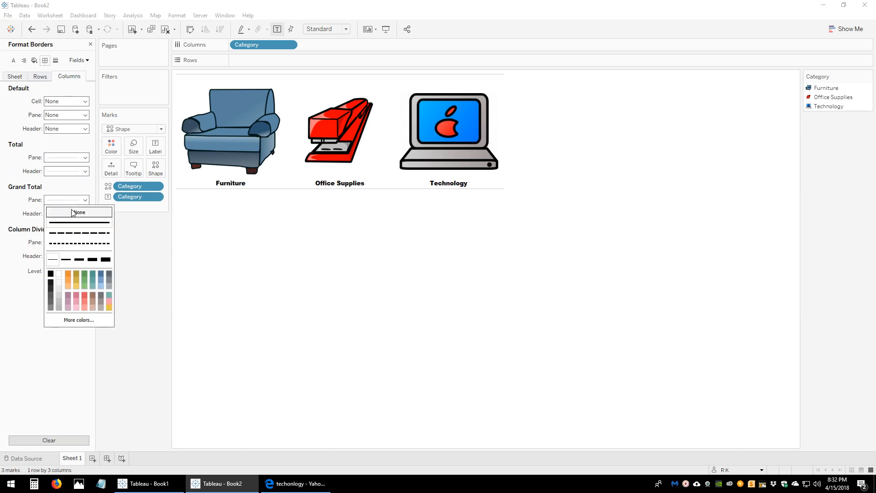
pyautogui.click(72, 213)
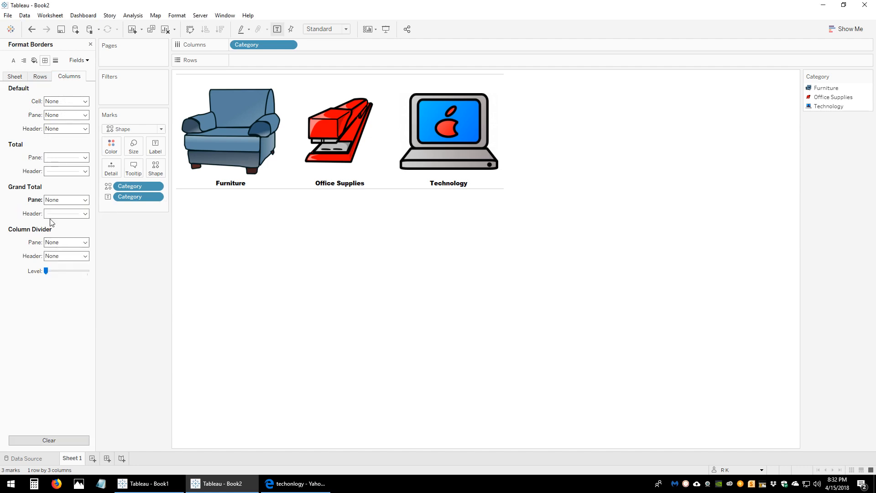
# Set the rows' Grand Total pane border and the Row Divider pane border to None.
pyautogui.click(41, 78)
pyautogui.click(65, 200)
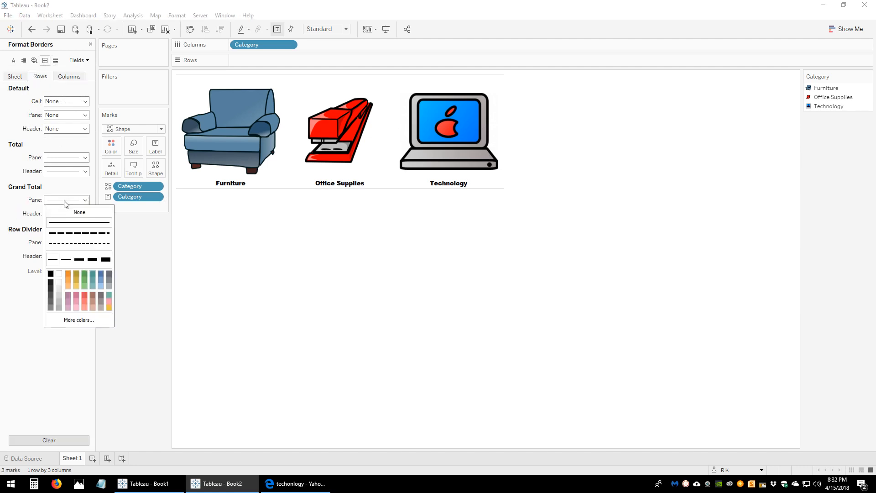
pyautogui.click(73, 214)
pyautogui.click(65, 243)
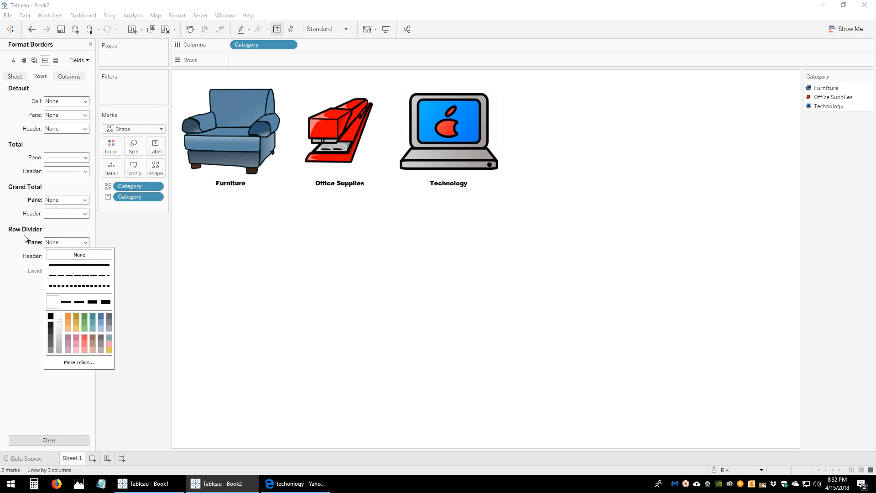
pyautogui.click(198, 254)
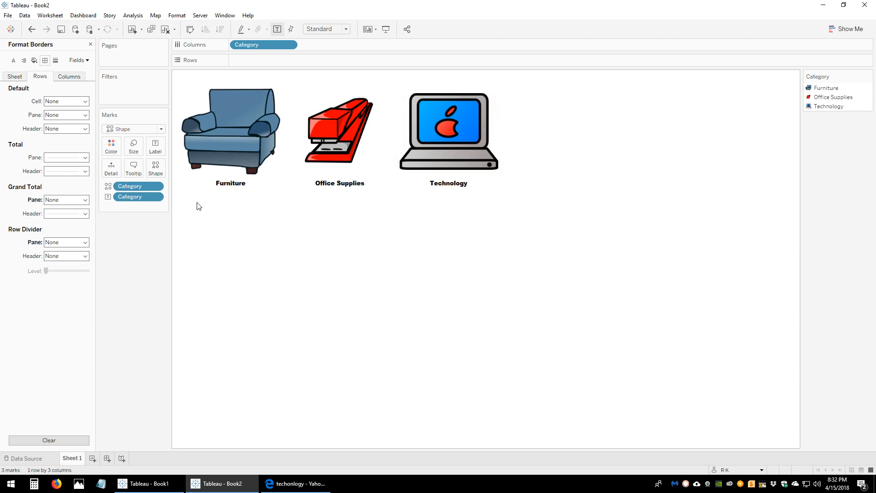
# Create a new worksheet with a text table of Sales by Category on rows.
pyautogui.click(92, 458)
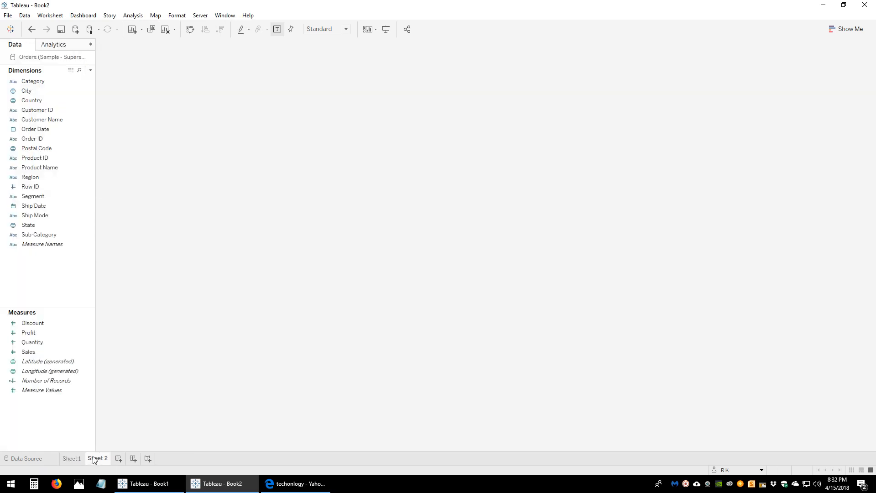
pyautogui.click(65, 85)
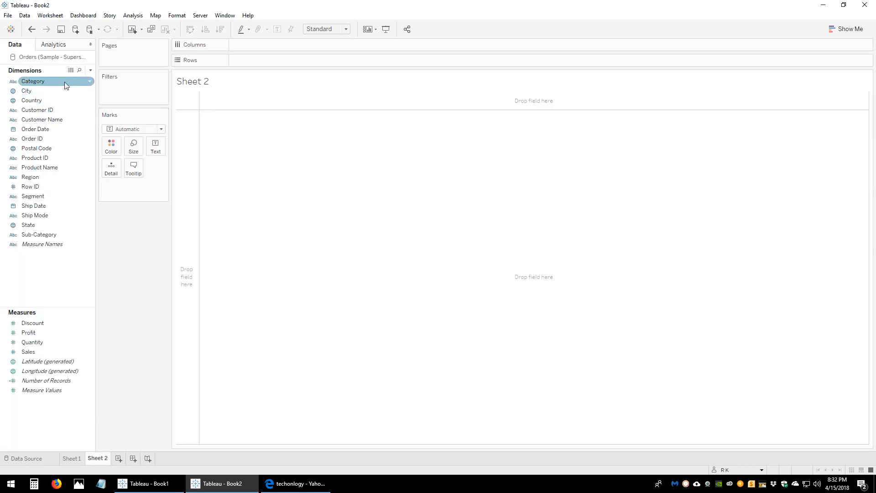
pyautogui.doubleClick(64, 83)
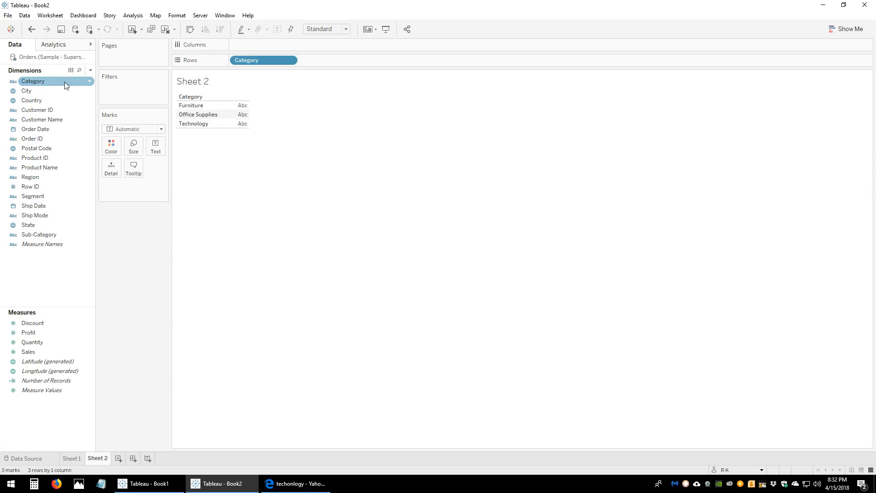
pyautogui.doubleClick(58, 352)
# Replace Category with Sub-Category on rows and display Sales as a horizontal bar chart with mark labels.
pyautogui.click(72, 236)
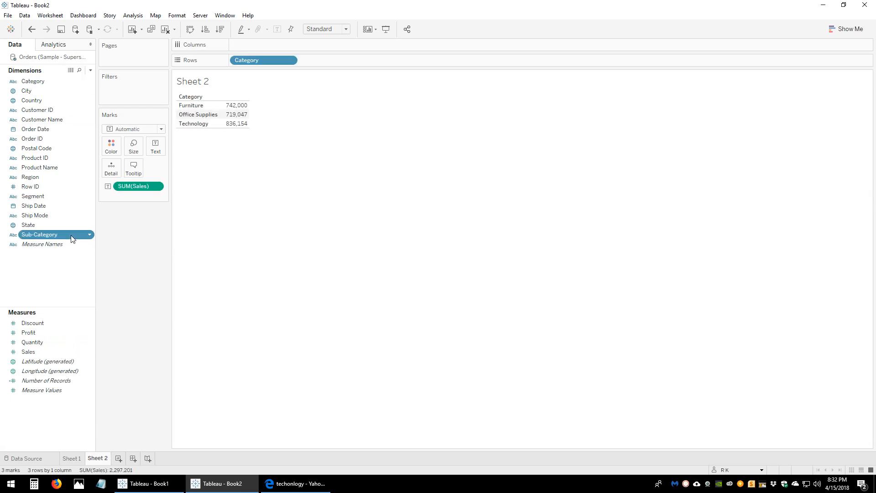
pyautogui.moveTo(73, 238); pyautogui.dragTo(433, 200)
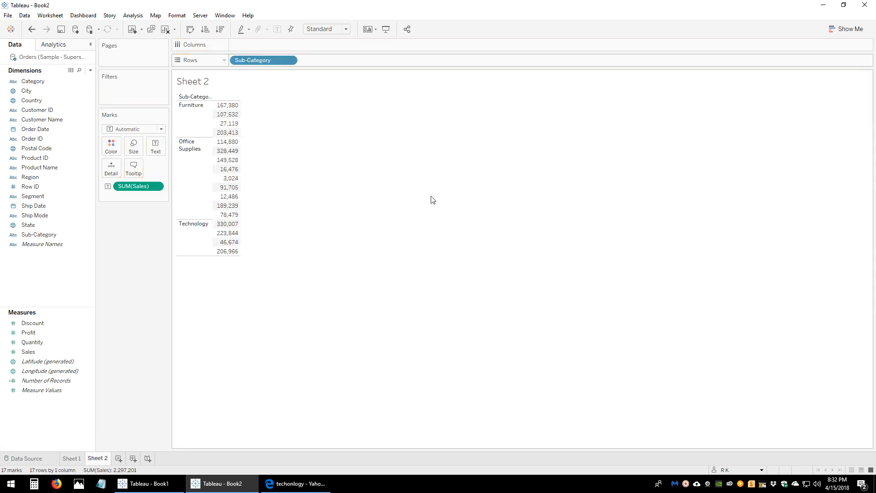
pyautogui.click(844, 32)
pyautogui.click(808, 97)
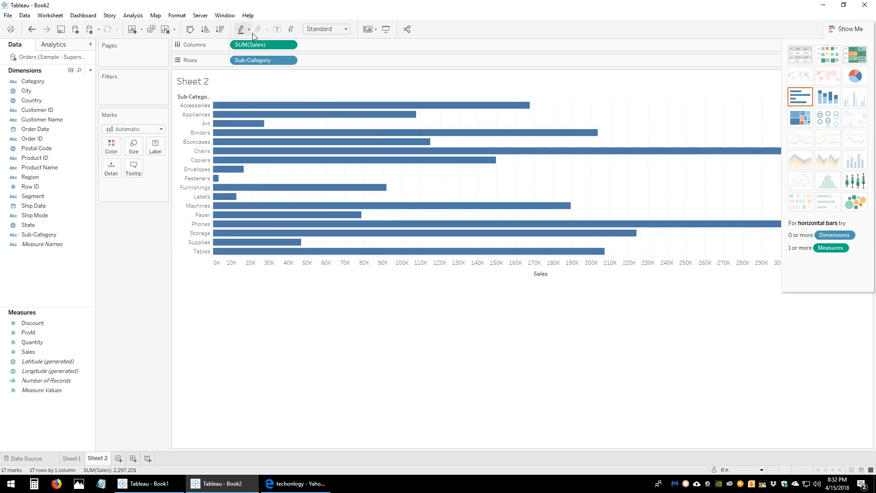
pyautogui.click(281, 31)
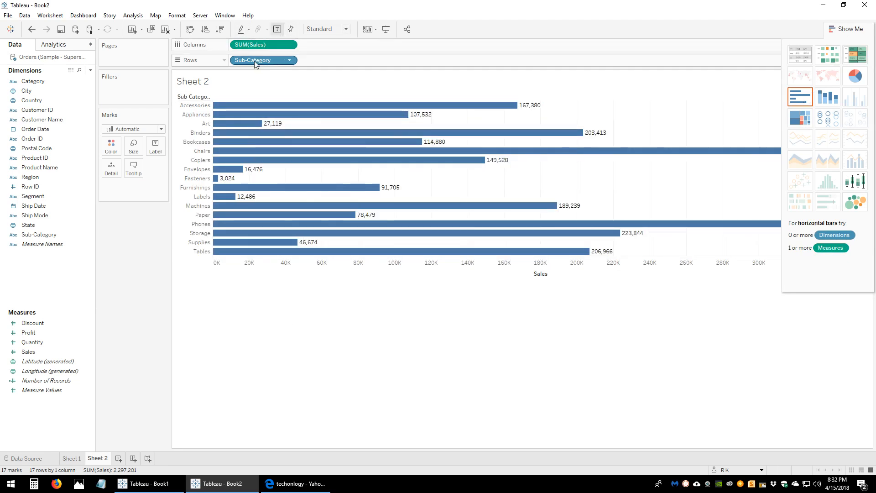
# Try coloring the bars by Sub-Category, remove that coloring, and color them by Category instead.
pyautogui.moveTo(256, 61); pyautogui.dragTo(115, 156)
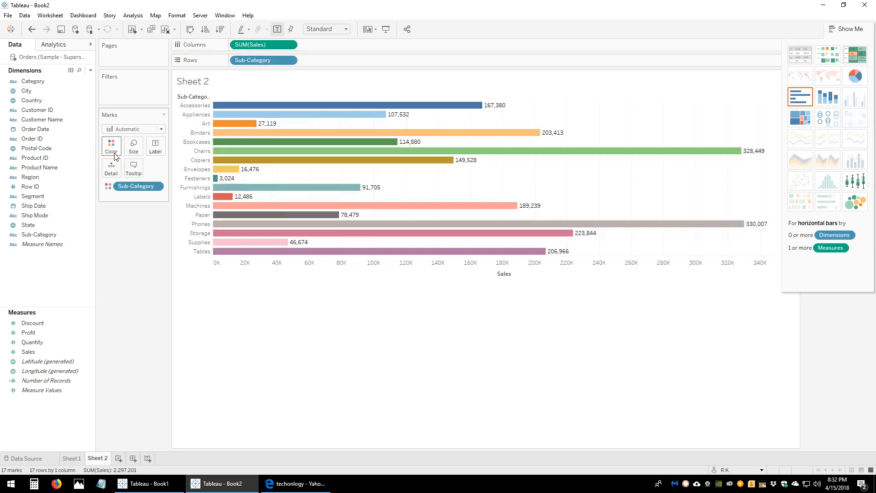
pyautogui.moveTo(136, 185); pyautogui.dragTo(122, 272)
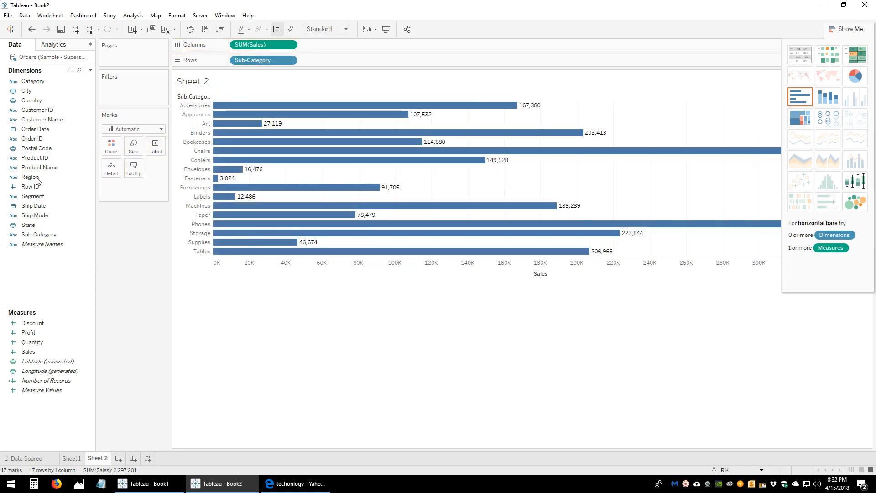
pyautogui.moveTo(52, 88); pyautogui.dragTo(111, 147)
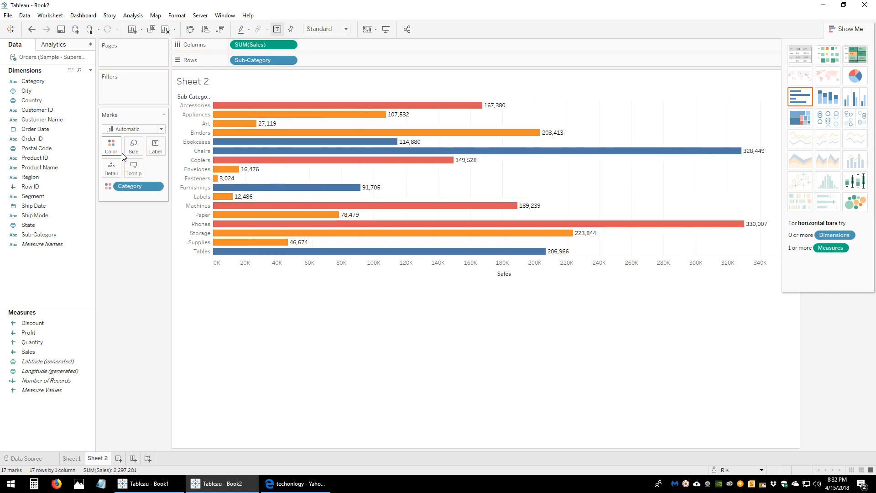
pyautogui.click(847, 28)
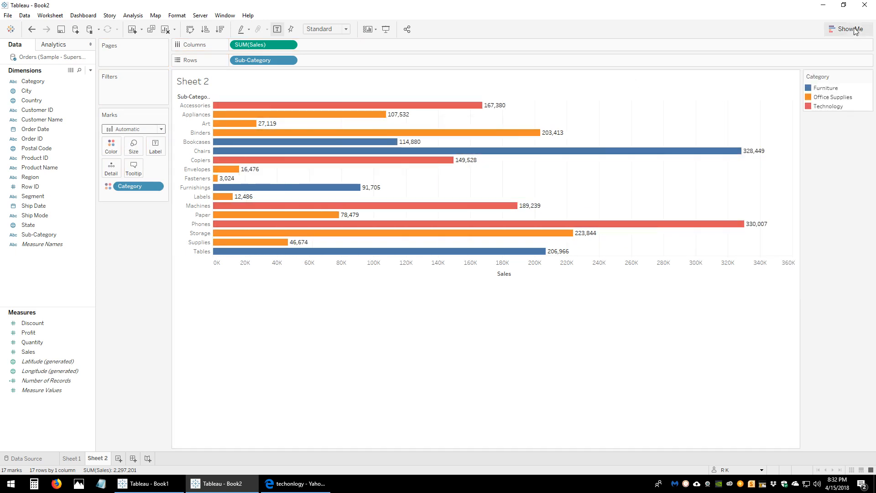
# Highlight the Technology, Office Supplies and Furniture bars one after another through the color legend, and clear the highlighting.
pyautogui.click(820, 108)
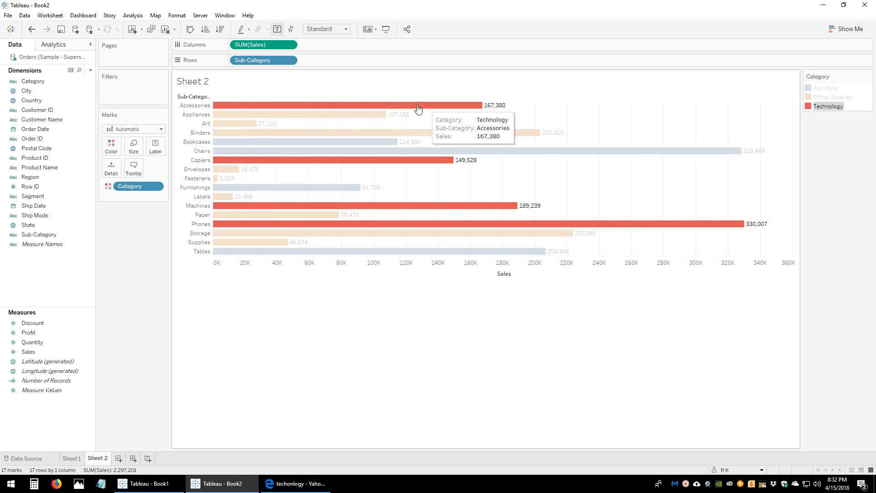
pyautogui.click(828, 97)
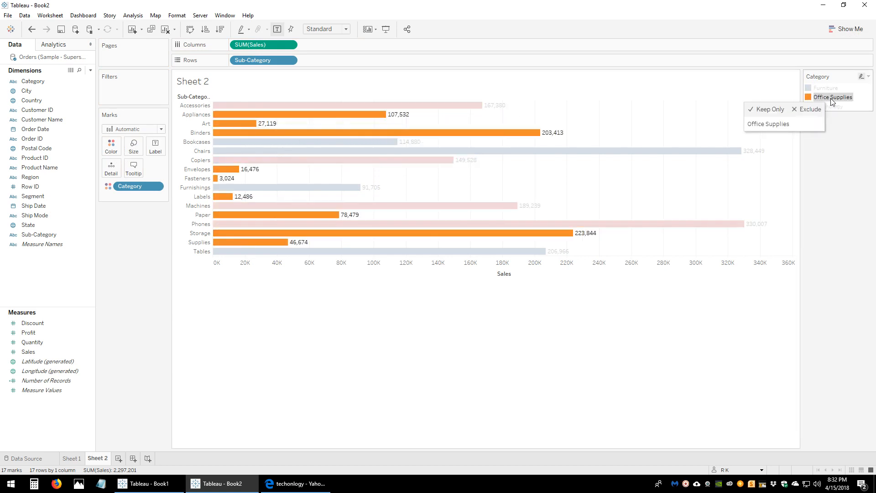
pyautogui.click(830, 88)
pyautogui.click(830, 89)
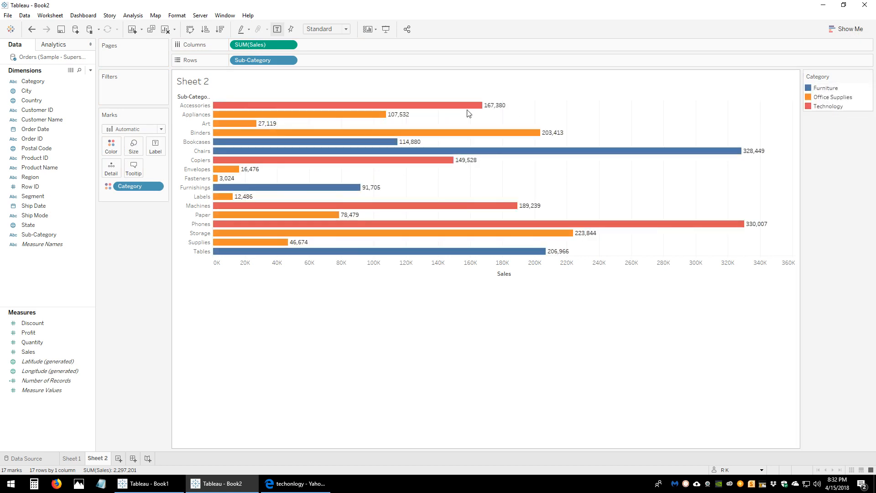
# Look through the formatting options for the Accessories mark, SUM(Sales), and the sheet's fonts, alignment, shading, borders and lines.
pyautogui.rightClick(502, 105)
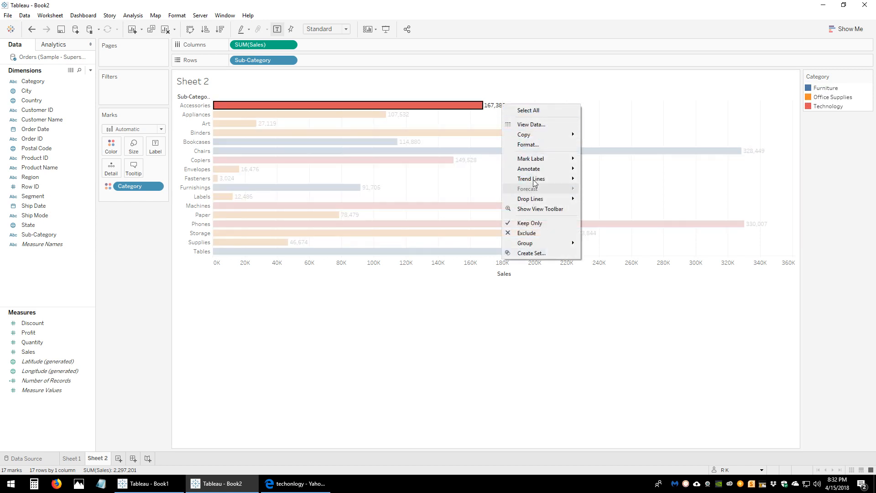
pyautogui.click(528, 145)
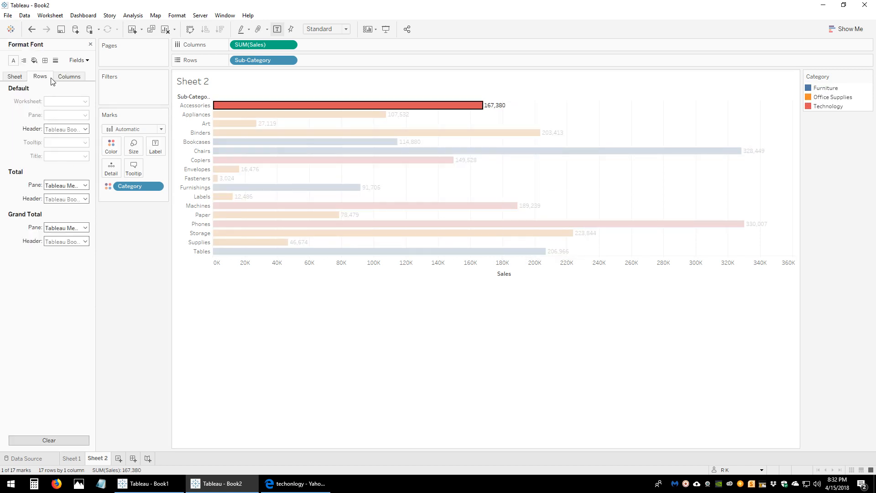
pyautogui.rightClick(494, 107)
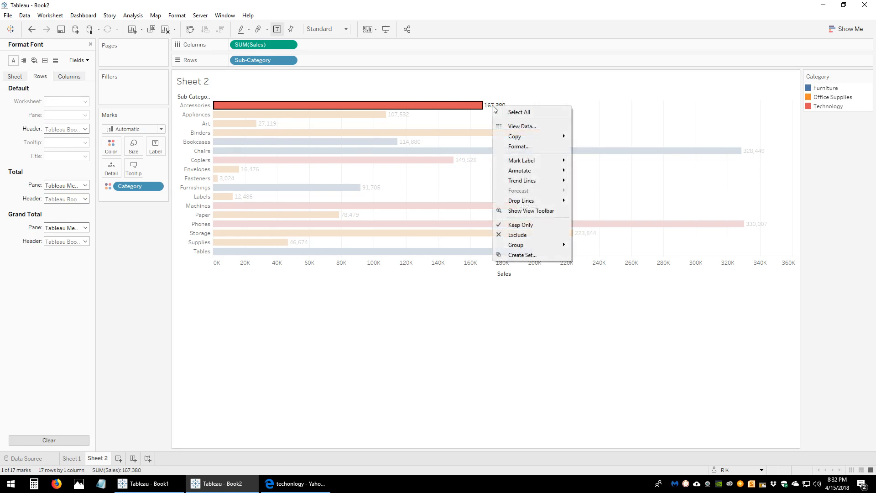
pyautogui.rightClick(279, 46)
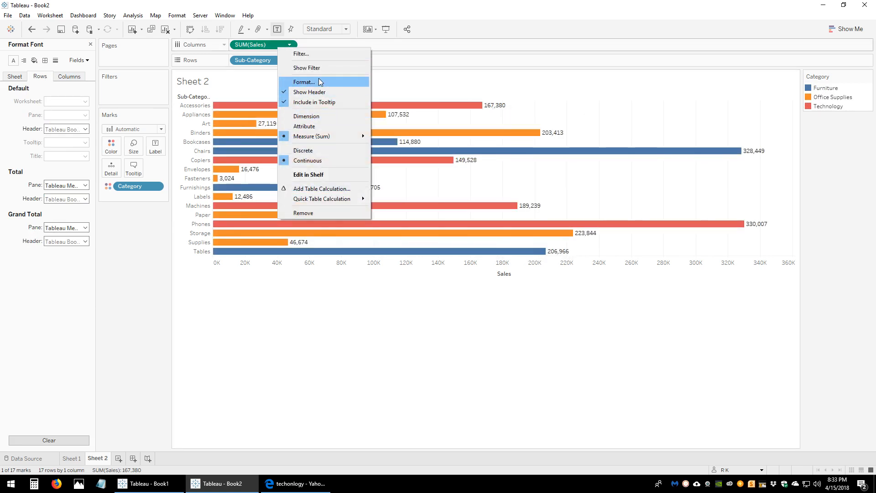
pyautogui.click(304, 82)
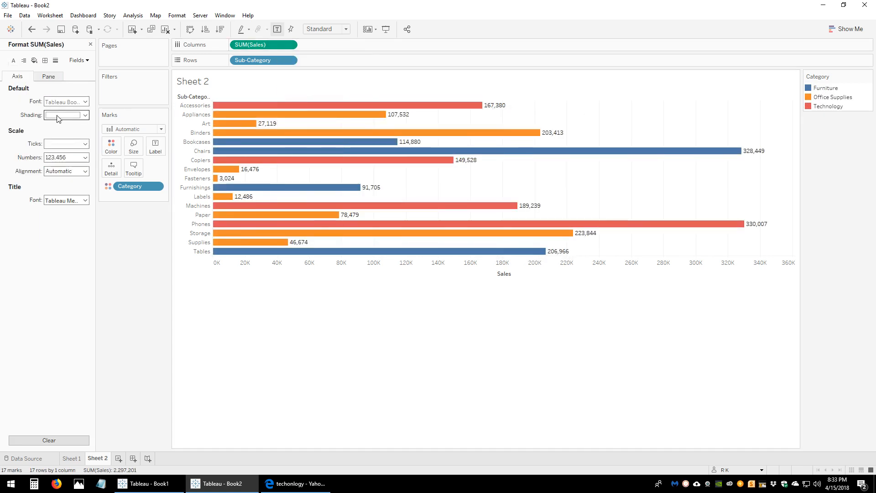
pyautogui.click(79, 60)
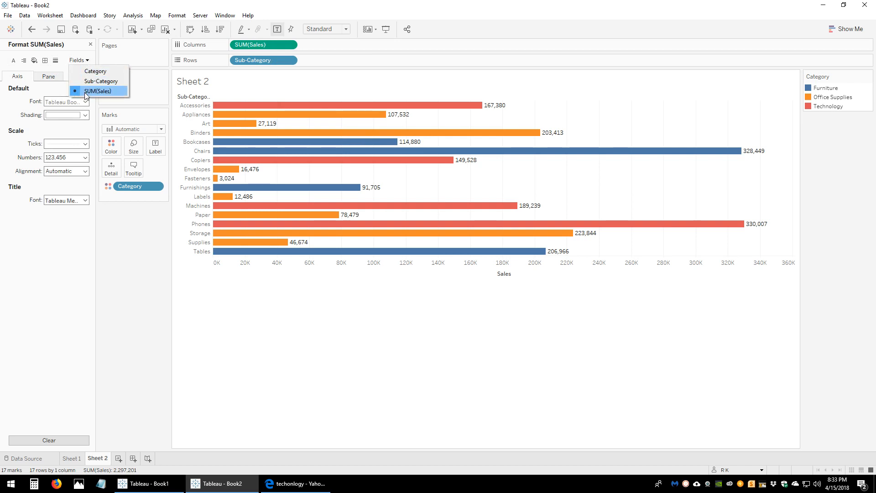
pyautogui.click(87, 90)
pyautogui.click(14, 60)
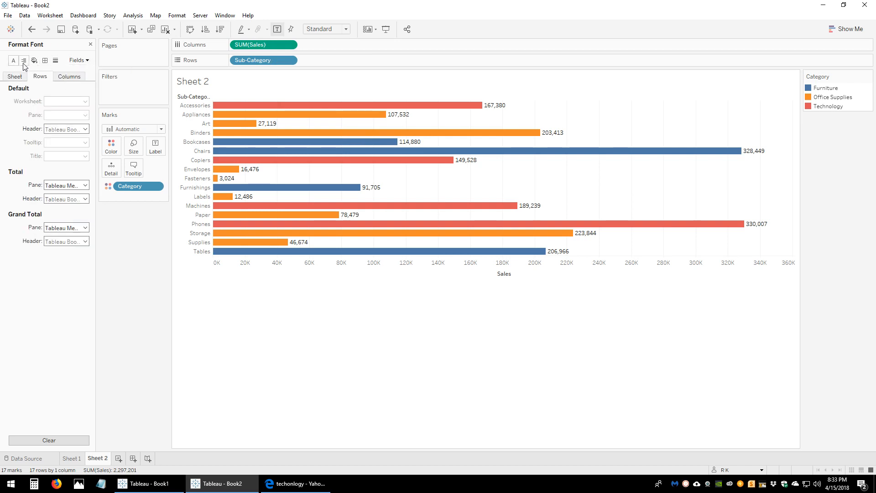
pyautogui.click(25, 61)
pyautogui.click(34, 60)
pyautogui.click(45, 61)
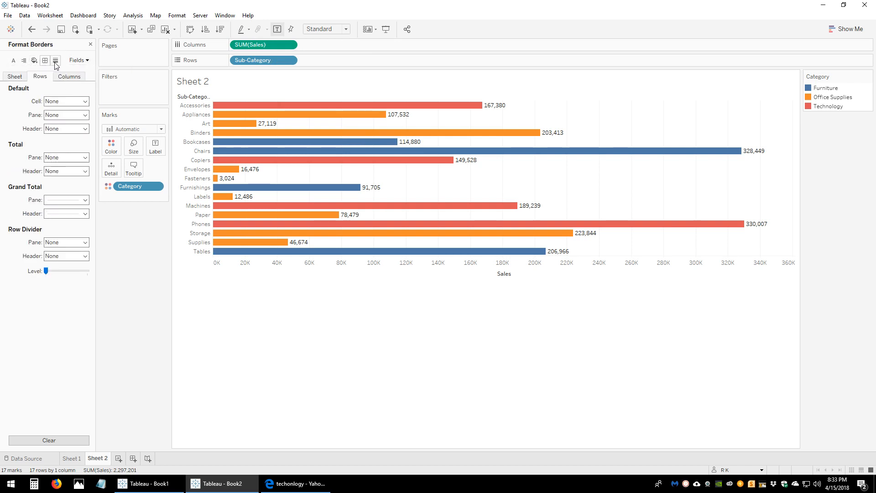
pyautogui.click(55, 61)
pyautogui.click(91, 45)
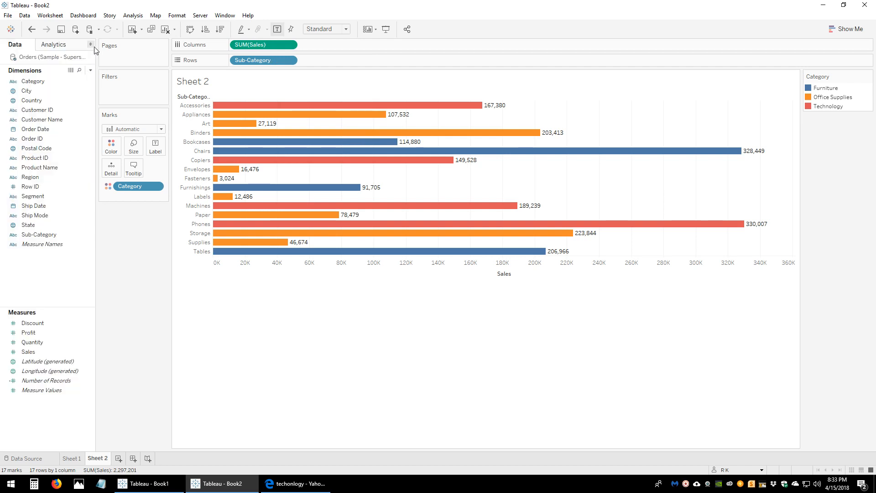
# Format the SUM(Sales) axis numbers as Currency (Standard).
pyautogui.rightClick(274, 49)
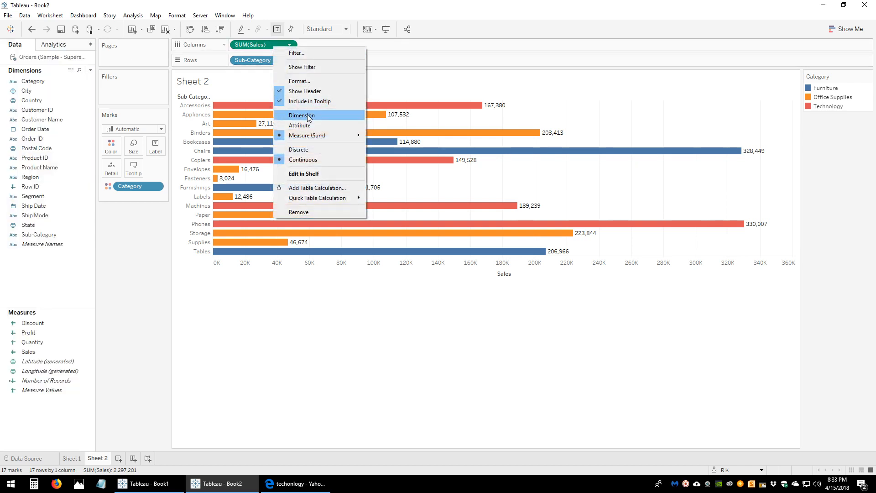
pyautogui.click(327, 83)
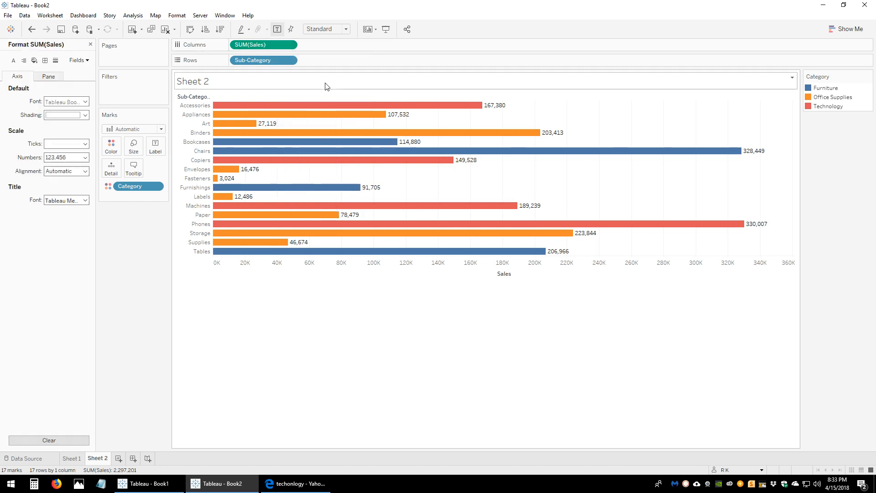
pyautogui.click(72, 158)
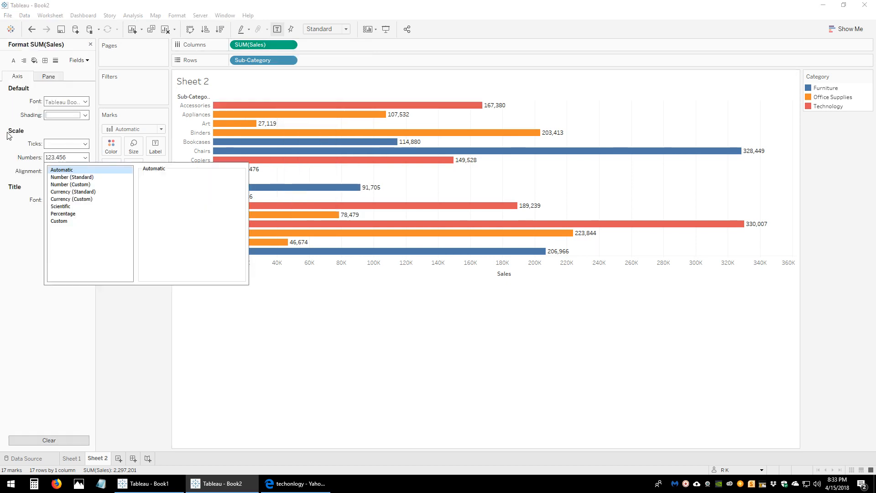
pyautogui.click(92, 192)
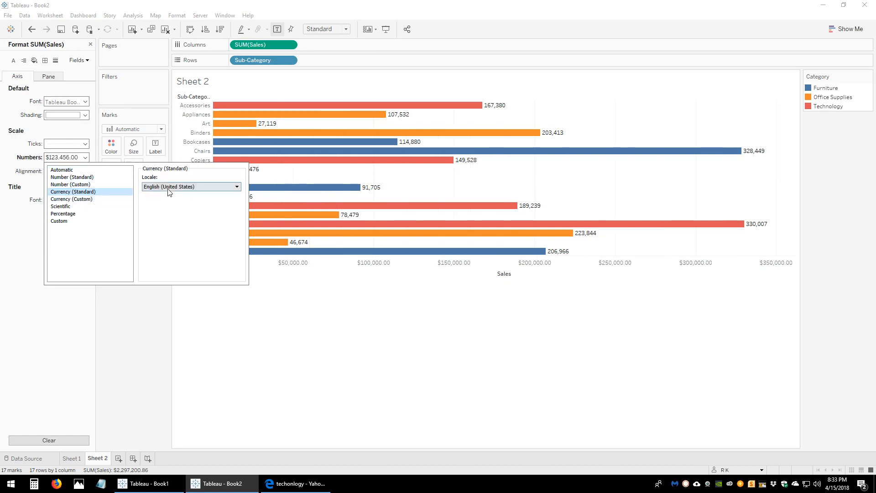
pyautogui.click(94, 199)
pyautogui.click(94, 193)
pyautogui.click(84, 60)
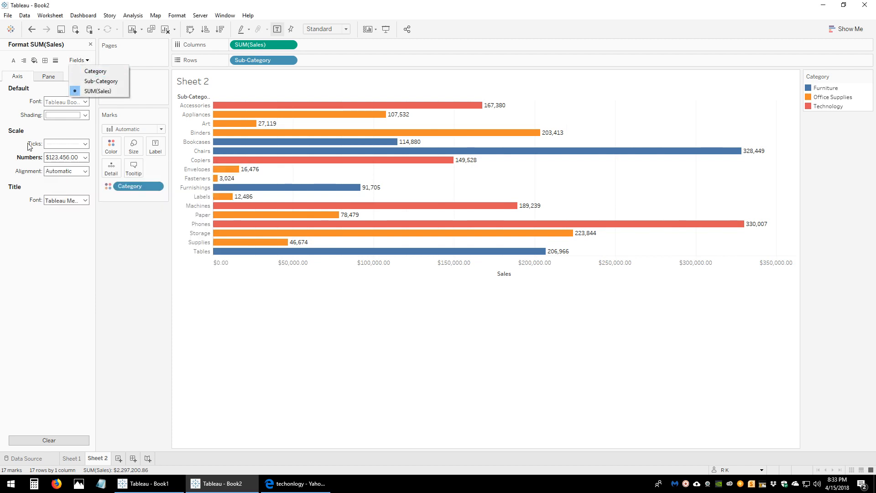
pyautogui.click(14, 167)
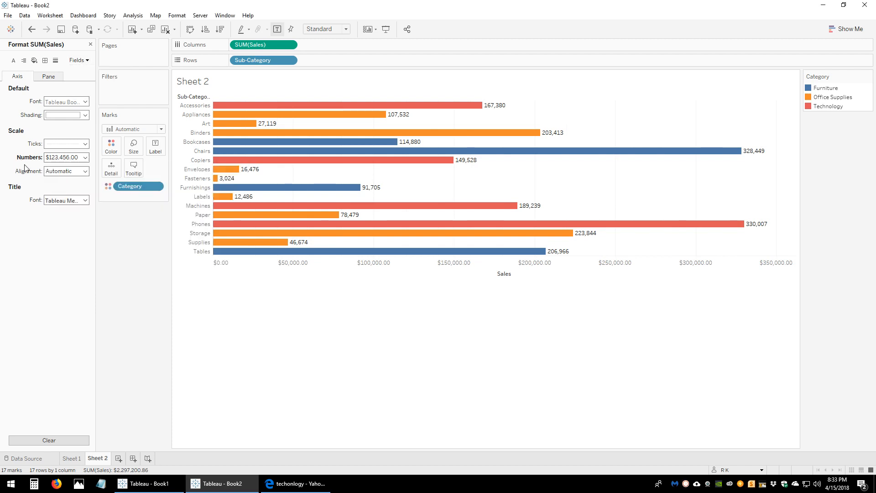
# Try the Number (Custom) format on the Sales axis and switch back to Currency (Standard).
pyautogui.click(69, 158)
pyautogui.click(94, 185)
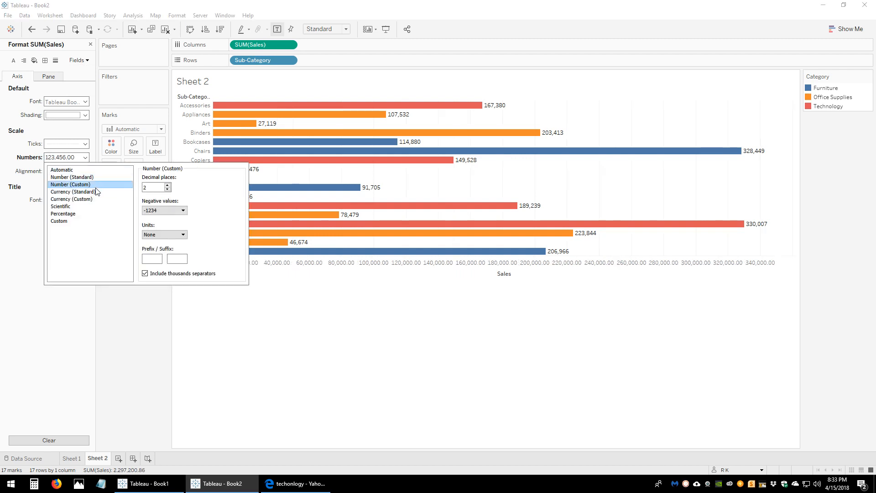
pyautogui.click(95, 192)
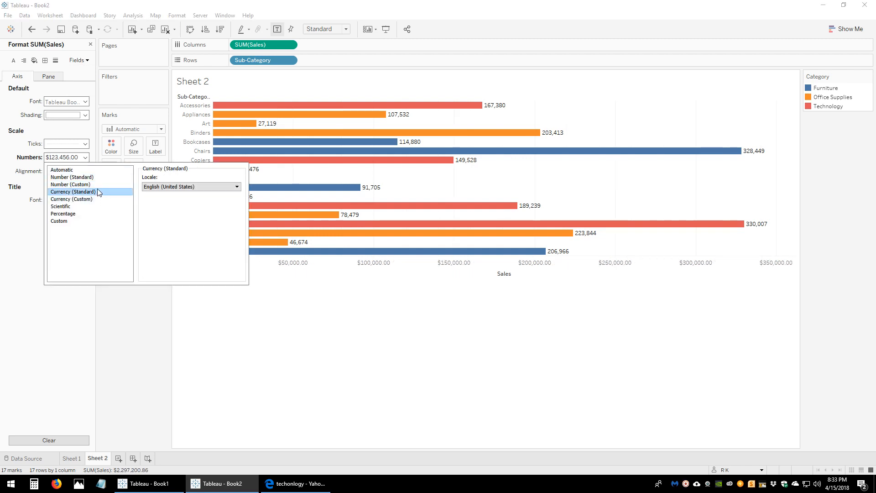
pyautogui.click(444, 381)
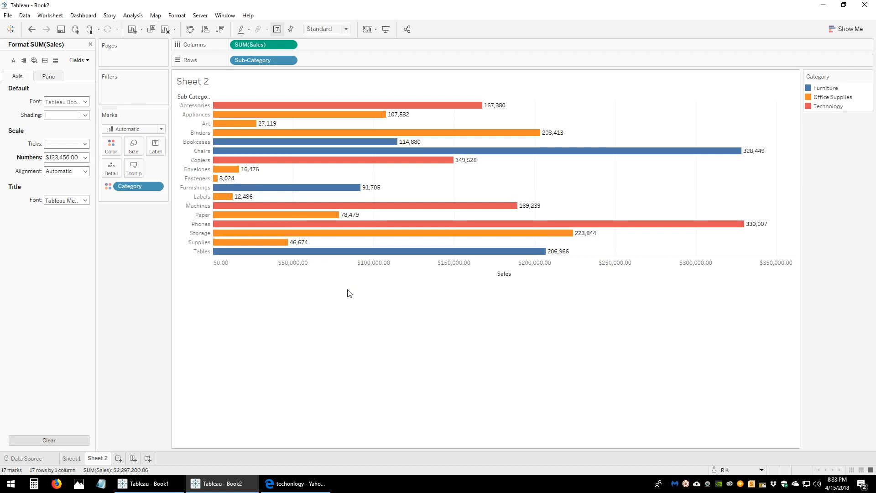
# Check the font formatting of the Accessories mark, and set the SUM(Sales) axis numbers to Number (Custom) with two decimal places.
pyautogui.rightClick(491, 105)
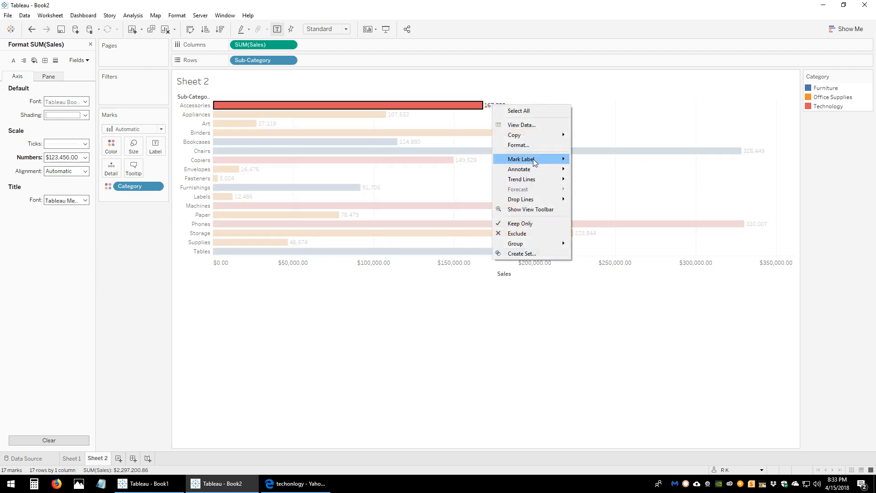
pyautogui.click(519, 145)
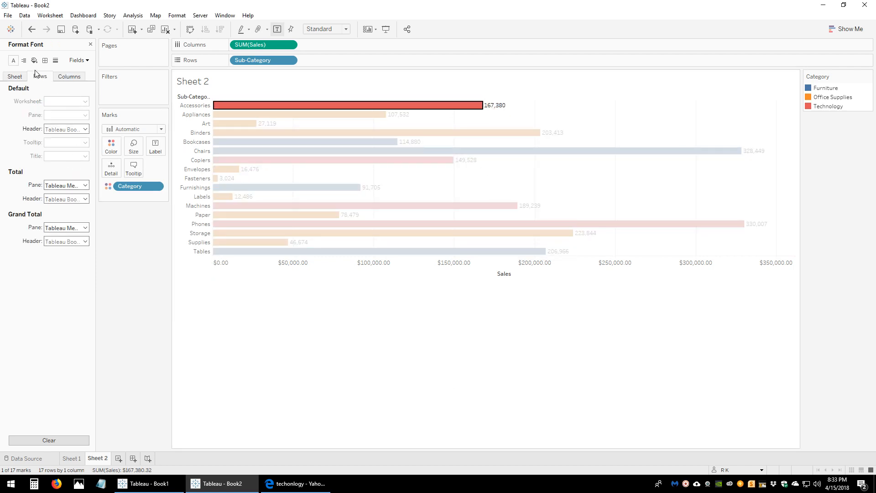
pyautogui.click(24, 78)
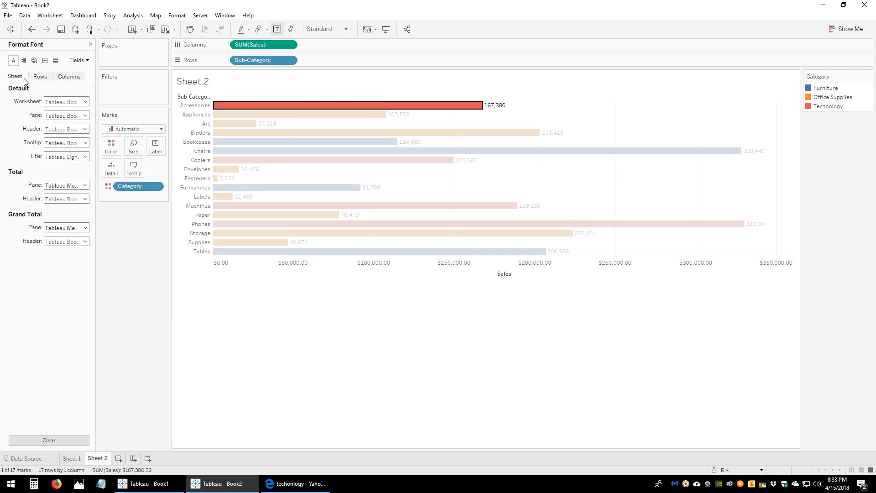
pyautogui.click(78, 60)
pyautogui.click(75, 91)
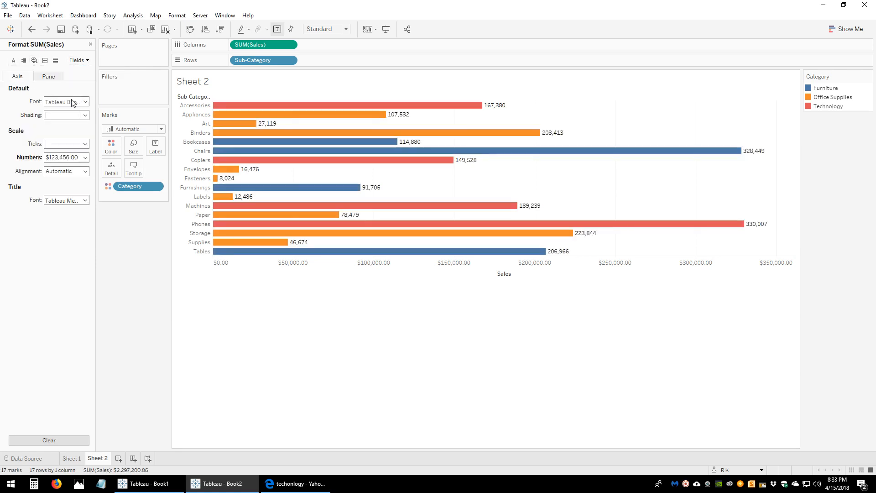
pyautogui.click(74, 157)
pyautogui.click(79, 185)
pyautogui.click(89, 178)
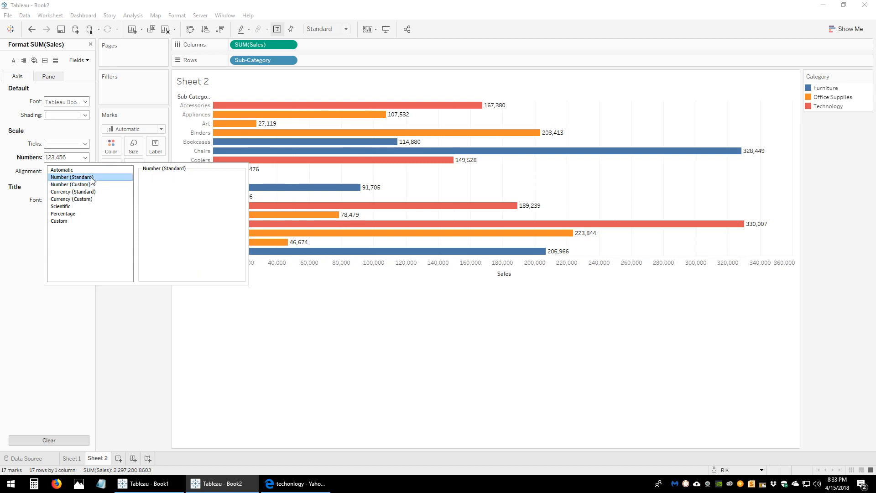
pyautogui.click(90, 185)
pyautogui.click(14, 194)
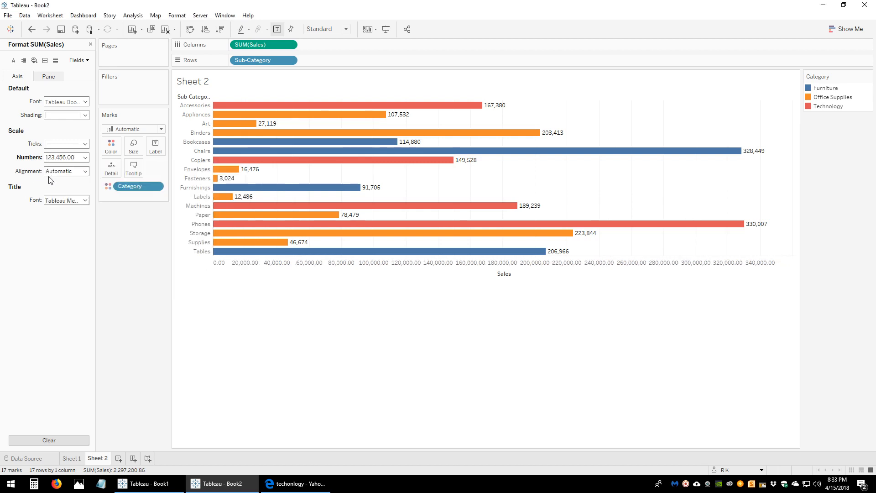
# Set the Sales axis ticks to None.
pyautogui.click(79, 145)
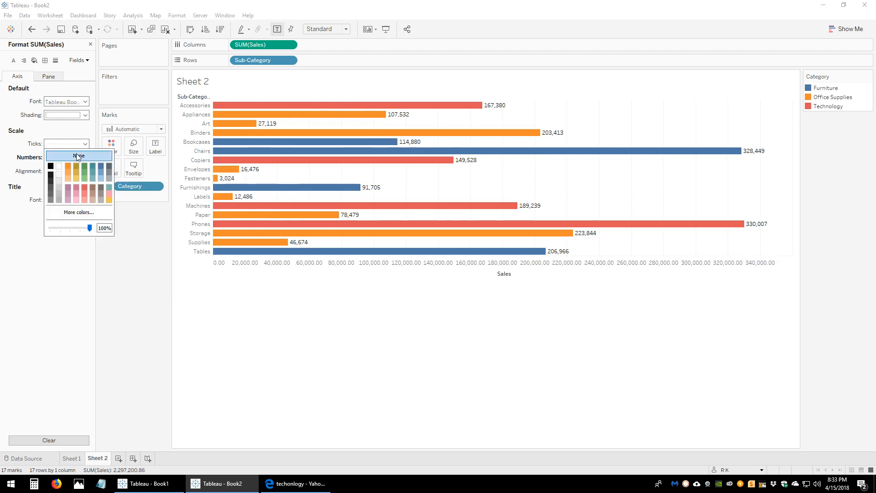
pyautogui.click(78, 157)
pyautogui.click(13, 170)
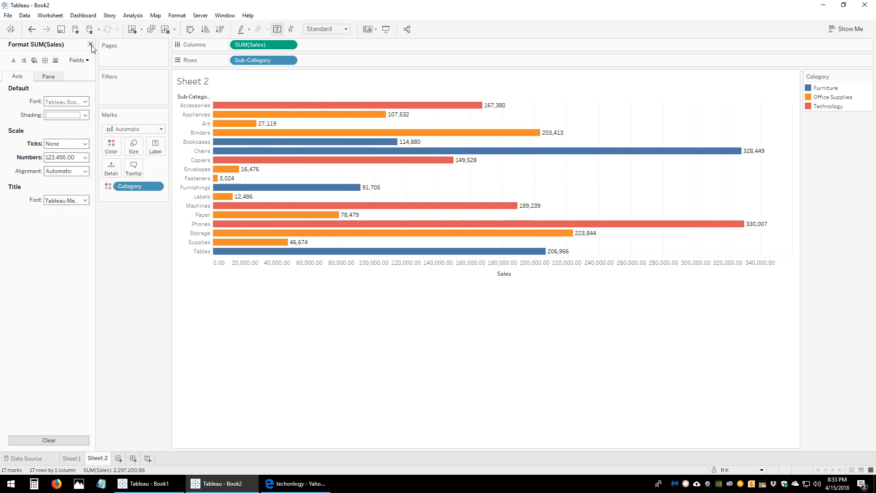
# Format the SUM(Sales) axis numbers as Number (Standard) and close the formatting options.
pyautogui.click(79, 115)
pyautogui.click(78, 115)
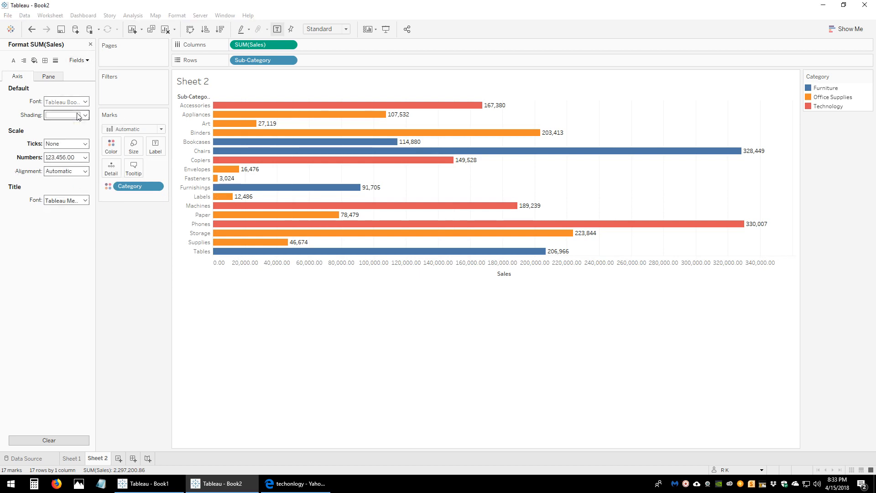
pyautogui.click(78, 60)
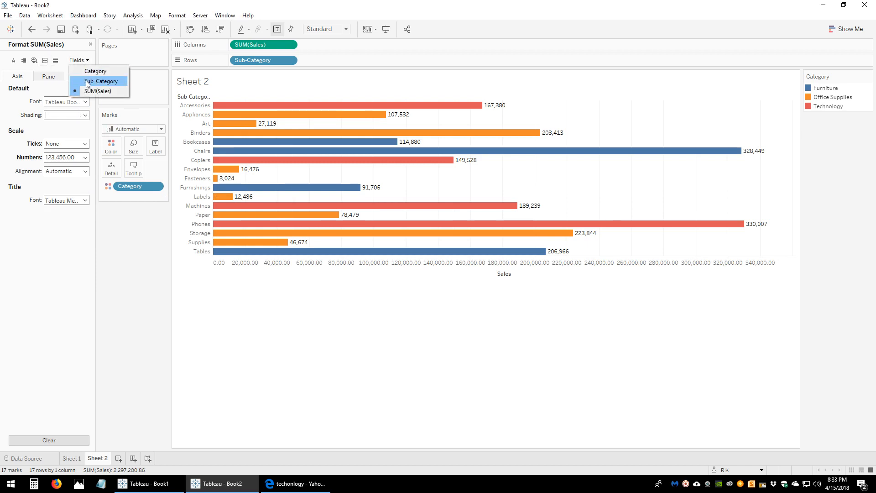
pyautogui.click(92, 91)
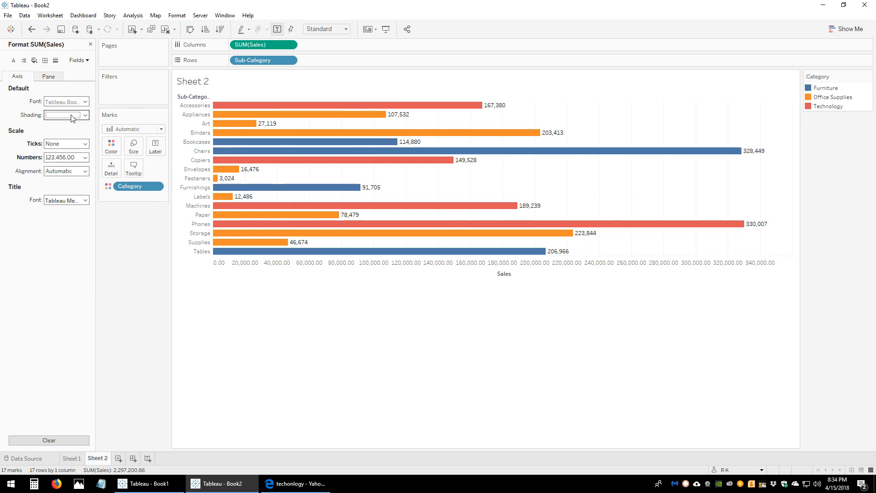
pyautogui.click(69, 158)
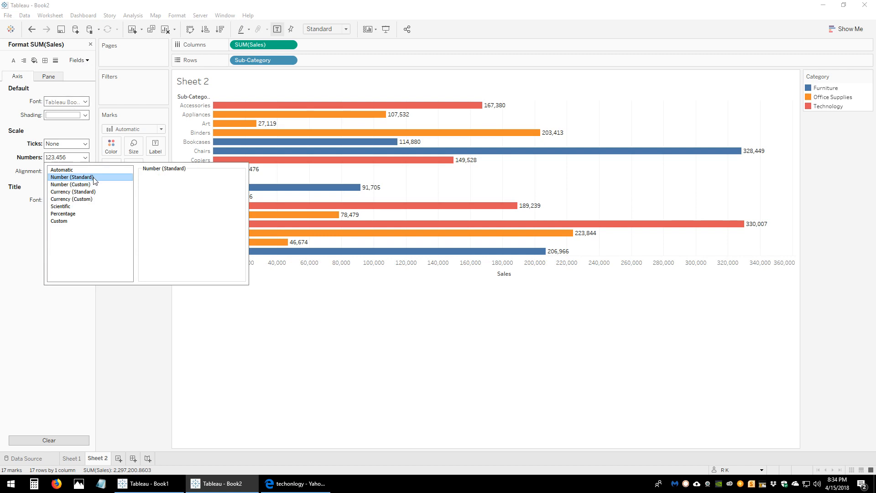
pyautogui.click(497, 105)
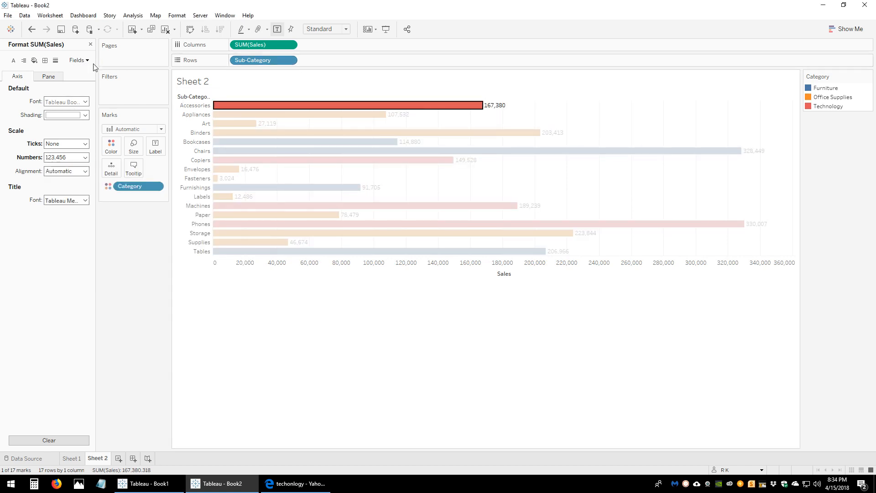
pyautogui.click(91, 45)
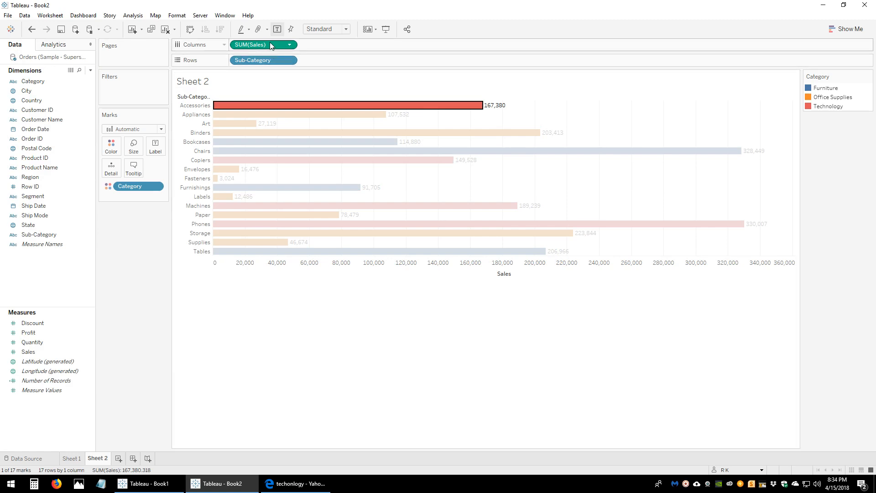
# Label the bars with SUM(Sales) and set the label's Totals numbers to Number (Custom) with two decimal places.
pyautogui.moveTo(271, 45); pyautogui.dragTo(156, 147)
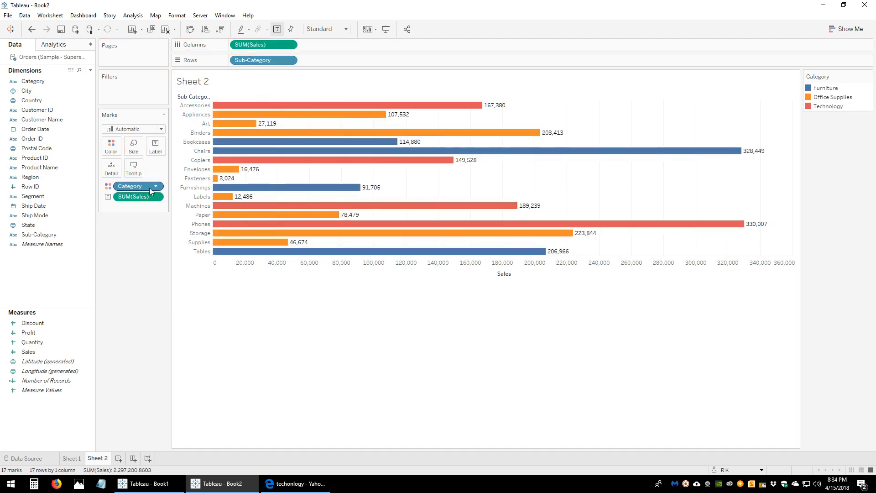
pyautogui.rightClick(140, 196)
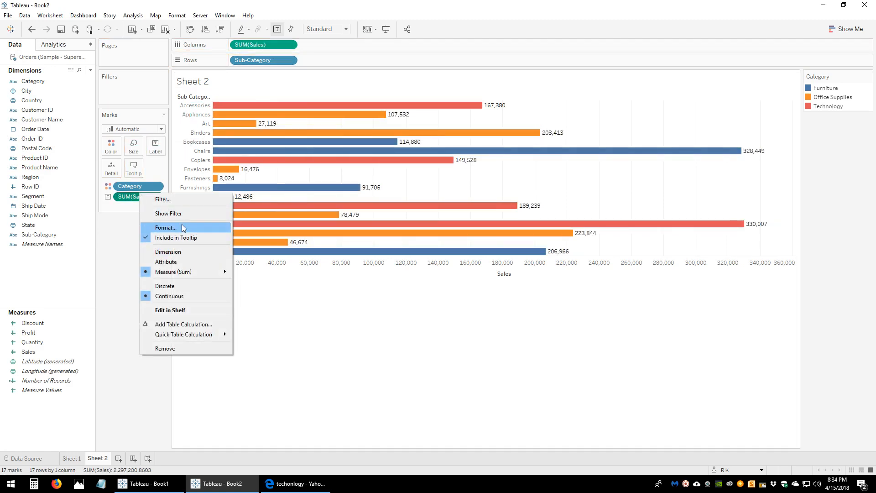
pyautogui.click(162, 223)
pyautogui.click(69, 184)
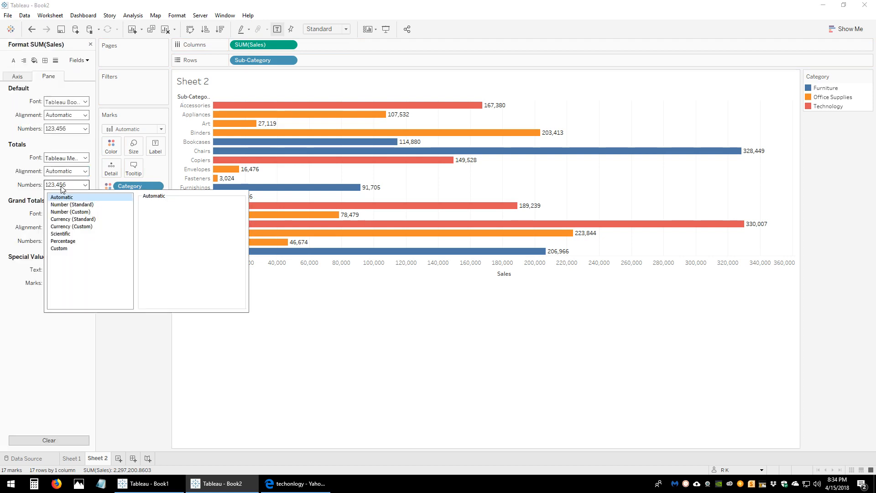
pyautogui.click(77, 213)
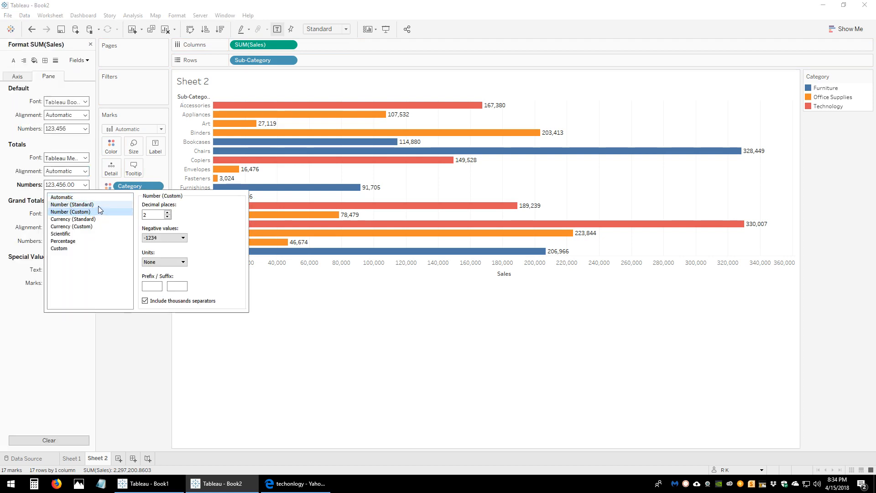
pyautogui.click(62, 119)
pyautogui.click(34, 126)
# Format the default pane numbers of the SUM(Sales) labels as Currency (Standard), English (United States), and close the formatting options.
pyautogui.click(51, 129)
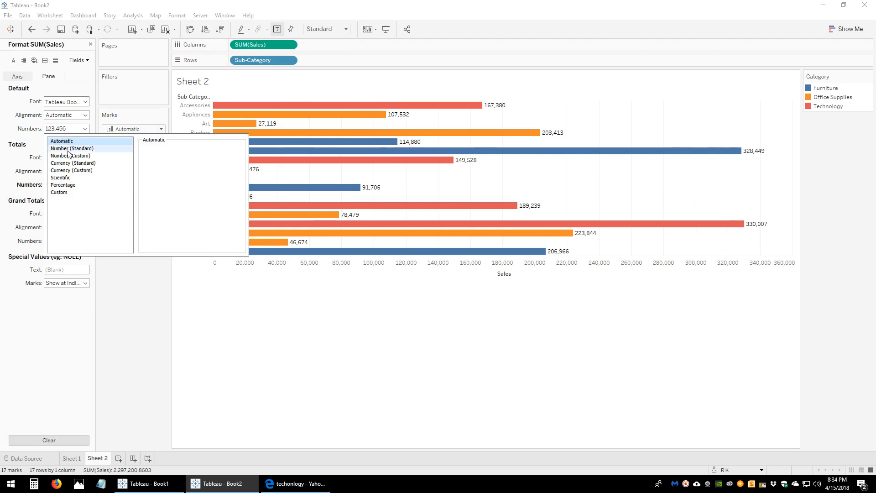
pyautogui.click(69, 149)
pyautogui.click(71, 156)
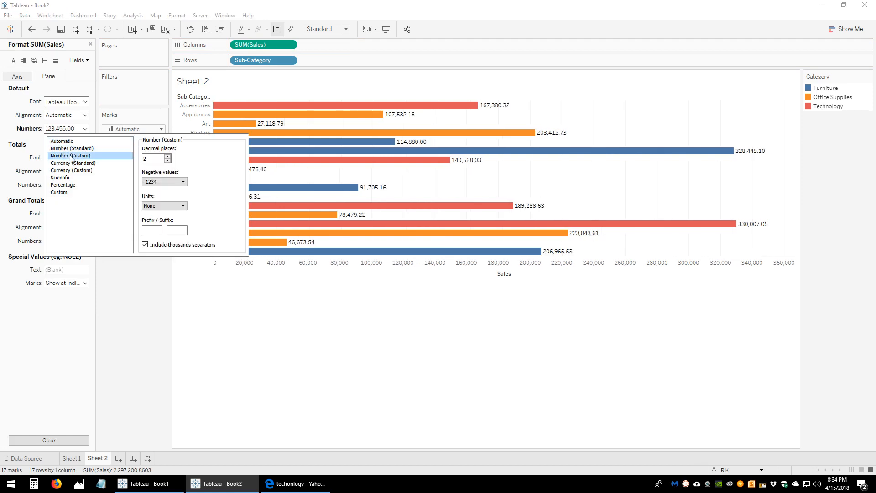
pyautogui.click(75, 163)
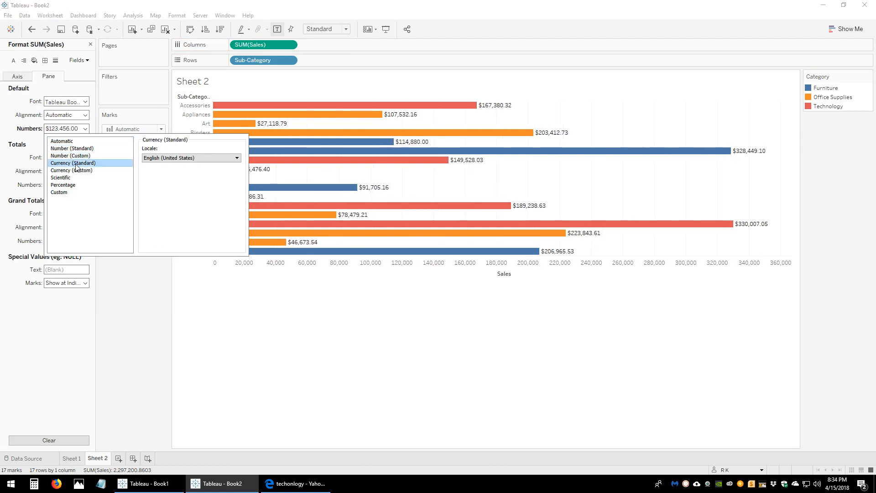
pyautogui.click(10, 166)
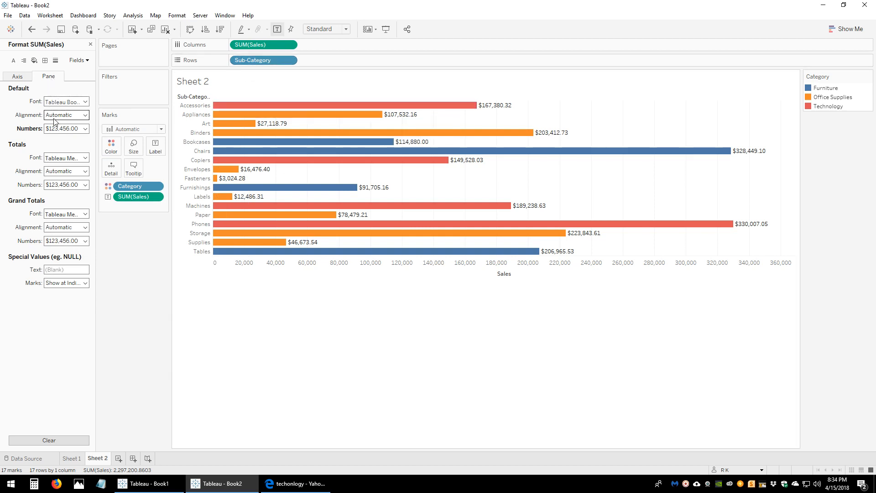
pyautogui.click(69, 129)
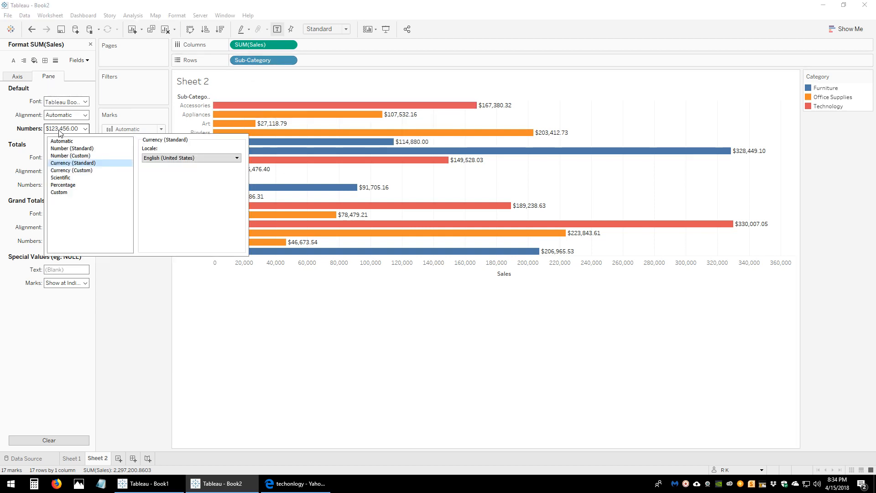
pyautogui.click(90, 165)
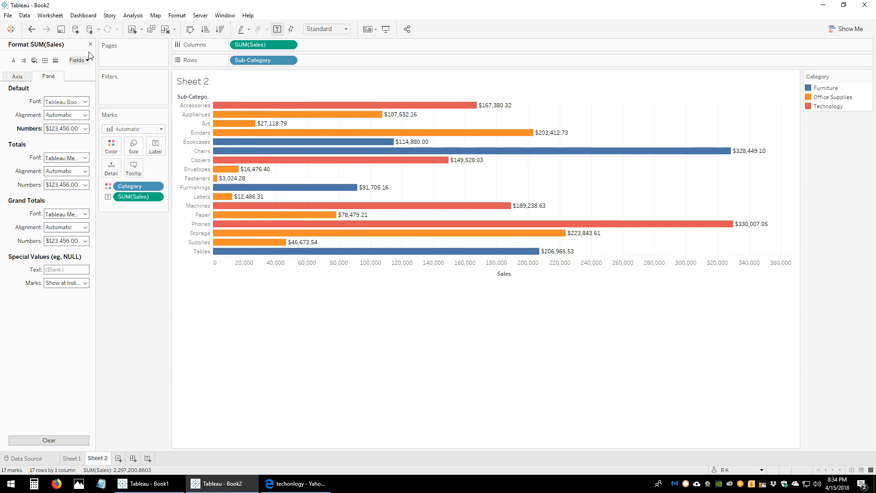
pyautogui.click(90, 44)
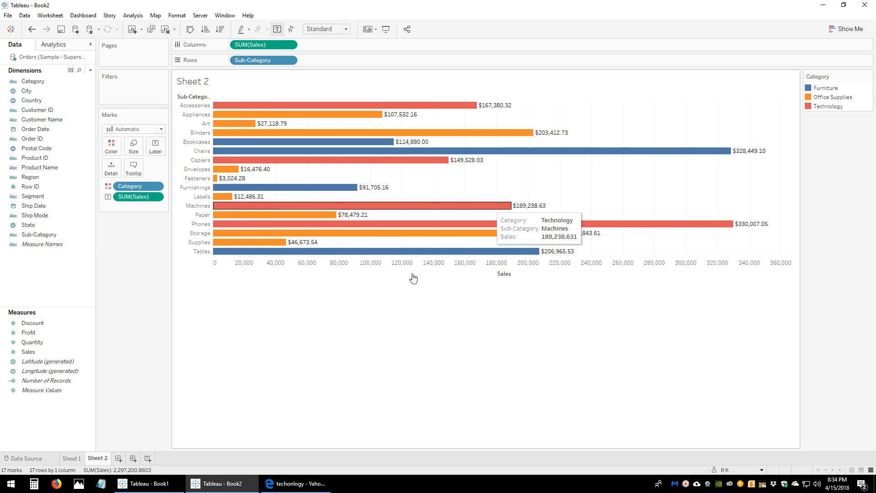
# Add a new worksheet and check the finished Category Sales by State dashboard in the Book1 workbook.
pyautogui.click(119, 459)
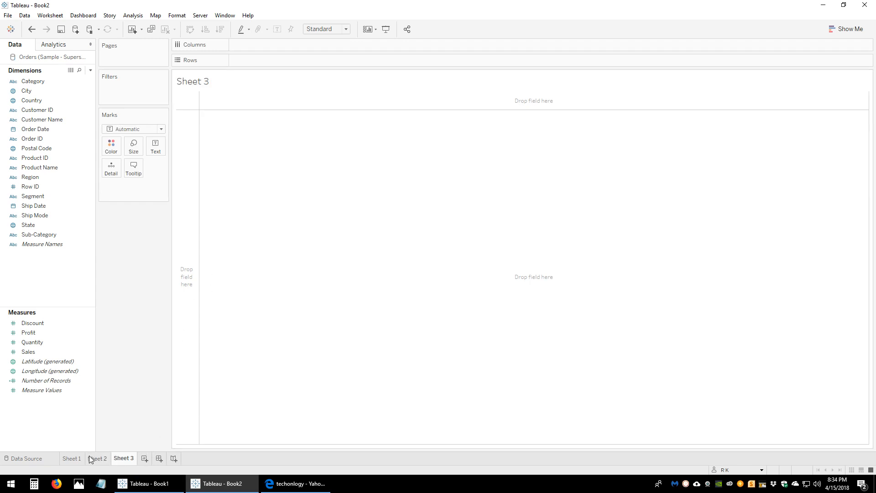
pyautogui.click(152, 487)
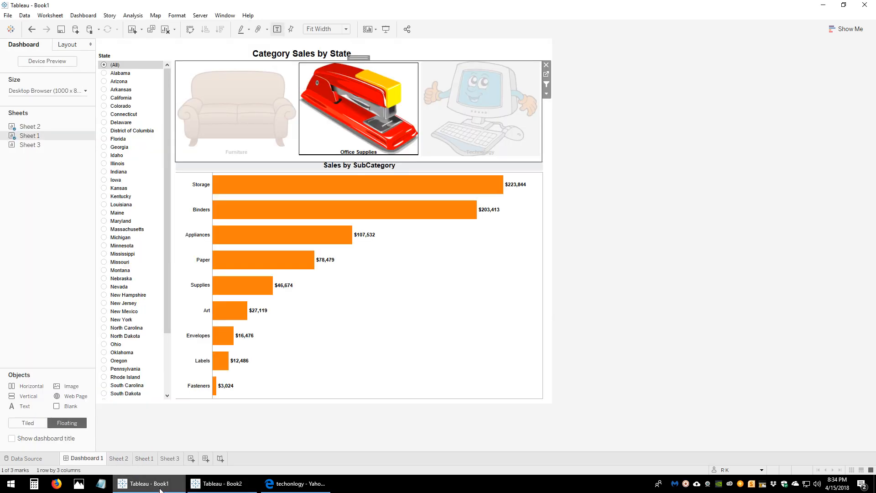
pyautogui.click(160, 487)
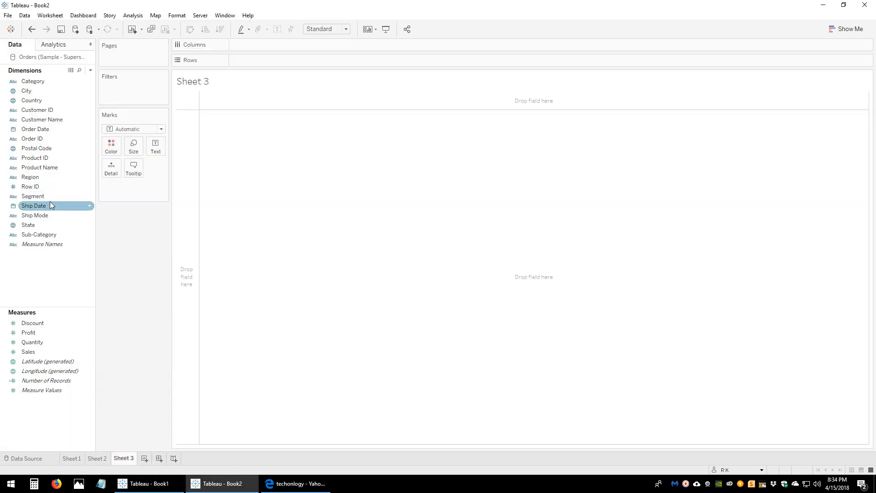
# Show the filter for the State dimension on Sheet 2.
pyautogui.click(108, 459)
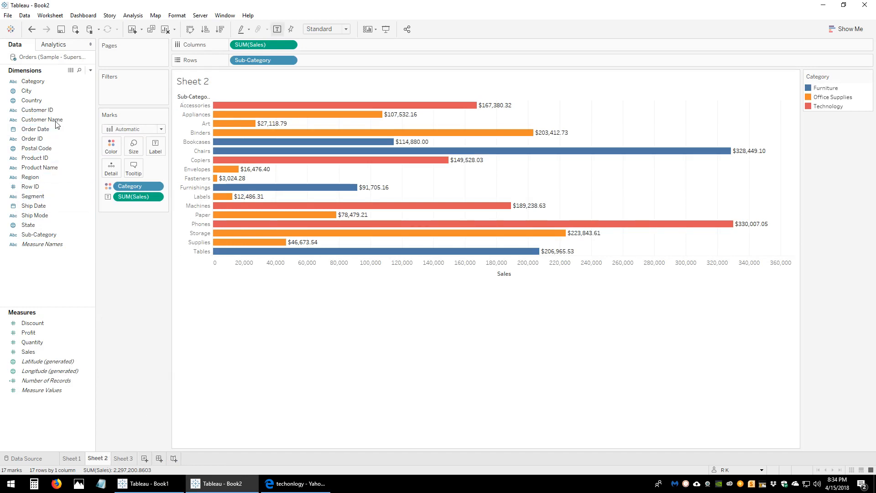
pyautogui.click(53, 197)
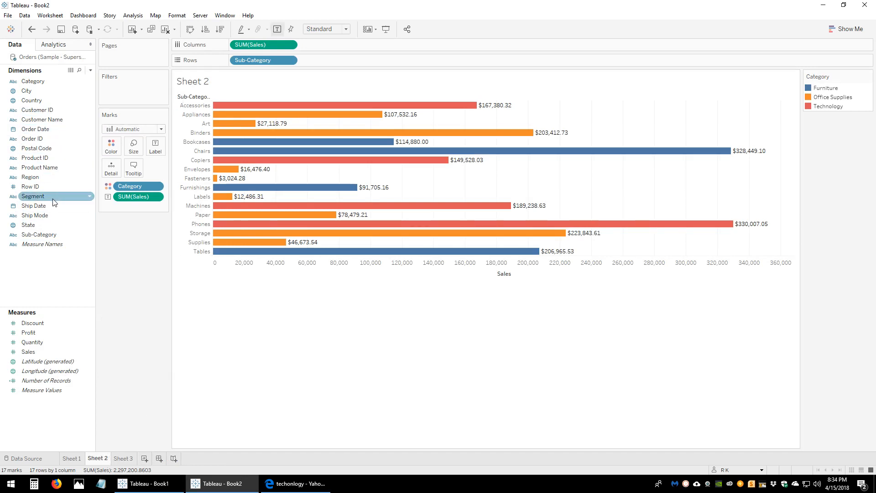
pyautogui.rightClick(56, 226)
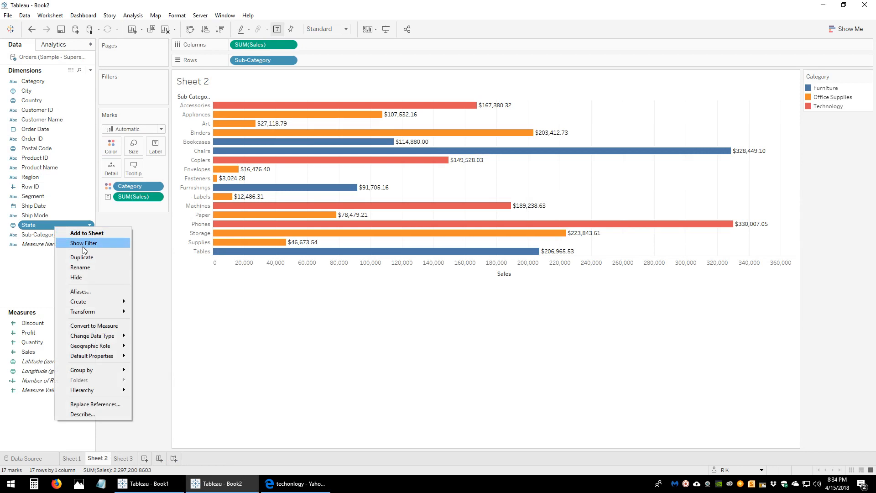
pyautogui.click(111, 242)
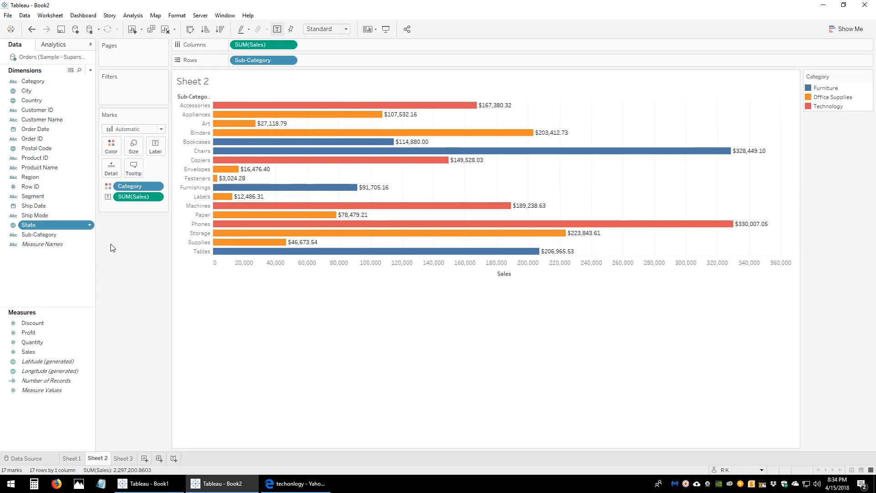
# Add a story and a new dashboard to the workbook, and set the dashboard's objects to Floating.
pyautogui.click(173, 459)
pyautogui.click(128, 459)
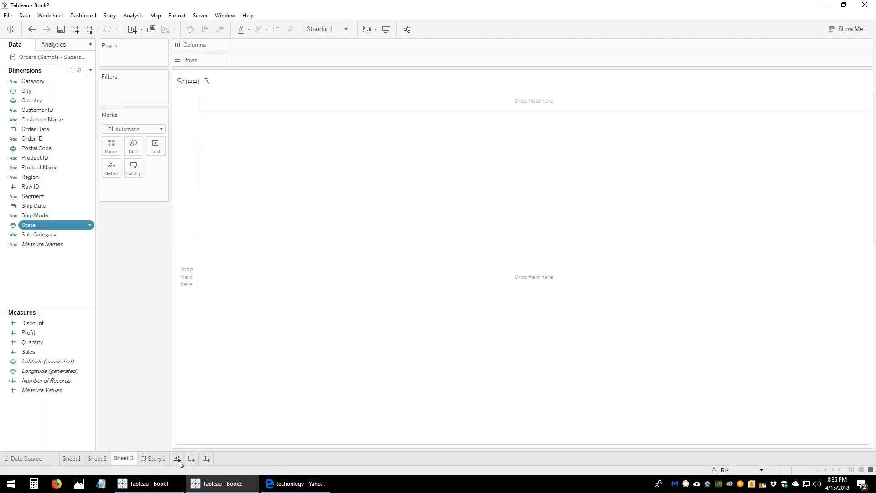
pyautogui.click(192, 458)
pyautogui.doubleClick(38, 127)
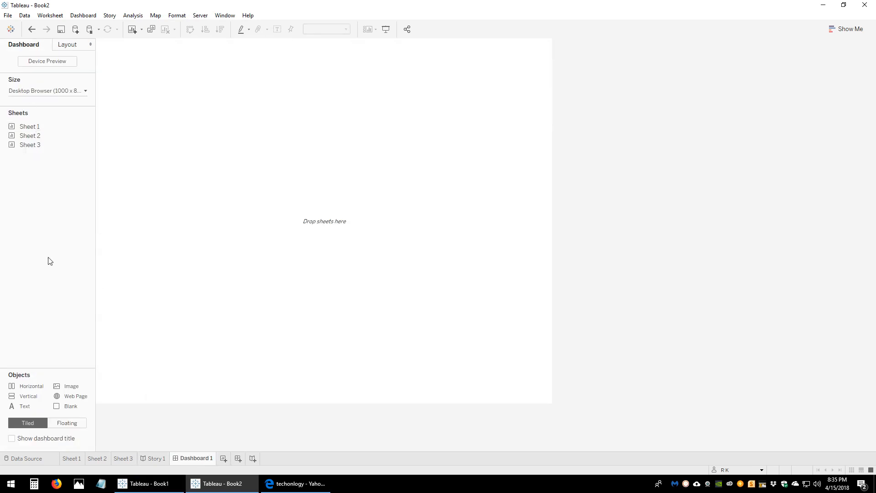
pyautogui.click(68, 423)
# Place Sheet 1 across the upper part of the dashboard, widen it to fit all three shapes, and remove its Category legend.
pyautogui.moveTo(42, 130); pyautogui.dragTo(162, 53)
pyautogui.moveTo(315, 124); pyautogui.dragTo(515, 120)
pyautogui.rightClick(327, 62)
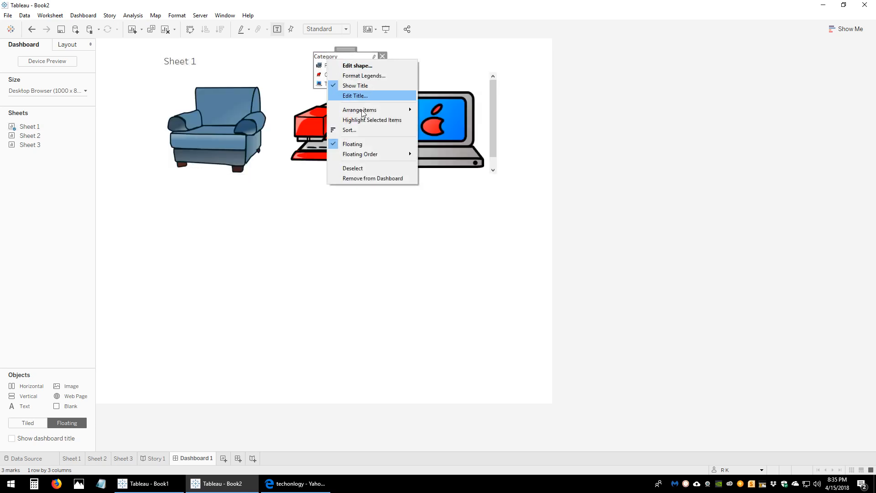
pyautogui.click(373, 86)
pyautogui.click(381, 60)
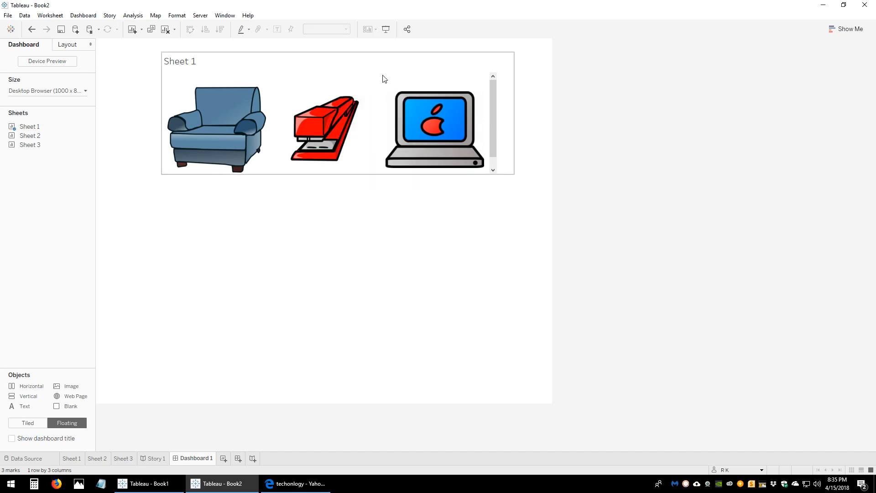
# Hide the Sheet 1 title on the dashboard and extend the sheet's left edge toward the dashboard's left side.
pyautogui.click(395, 178)
pyautogui.click(182, 67)
pyautogui.rightClick(181, 67)
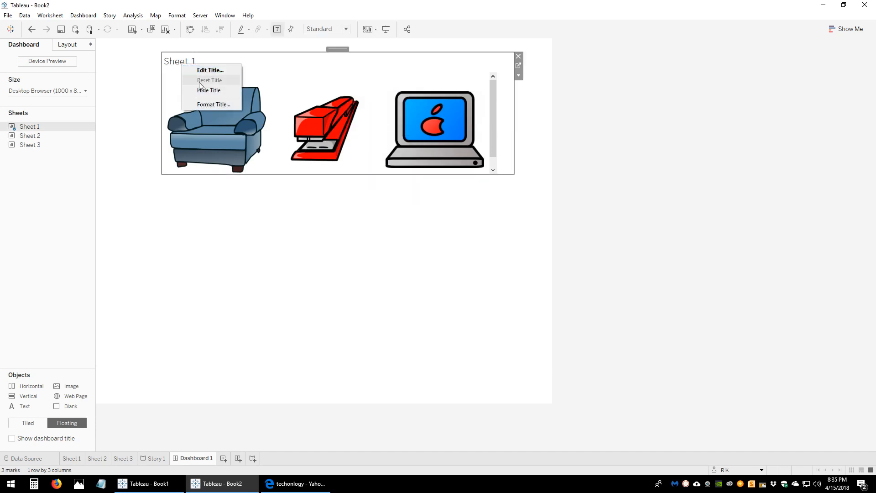
pyautogui.click(212, 90)
pyautogui.moveTo(163, 94); pyautogui.dragTo(123, 93)
pyautogui.click(327, 217)
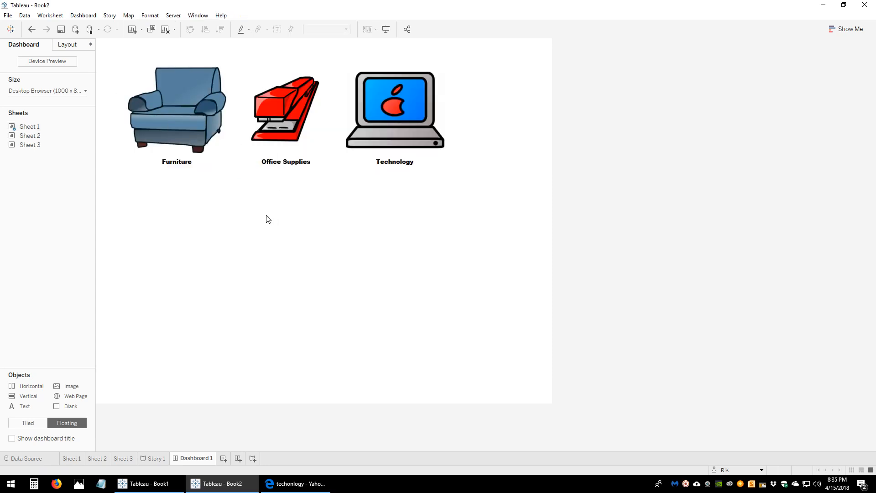
# Place Sheet 2 below the category shapes on the dashboard and enlarge it to span most of the remaining area.
pyautogui.moveTo(52, 149)
pyautogui.moveTo(49, 136); pyautogui.dragTo(204, 223)
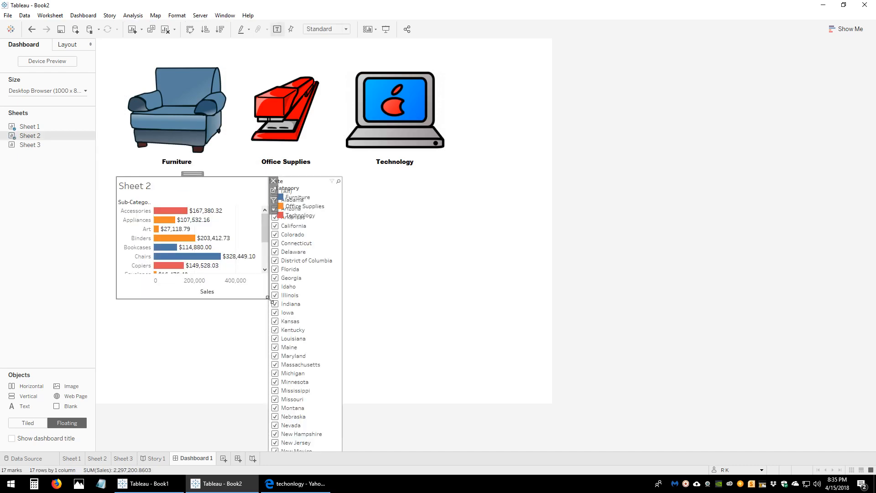
pyautogui.moveTo(268, 298); pyautogui.dragTo(524, 373)
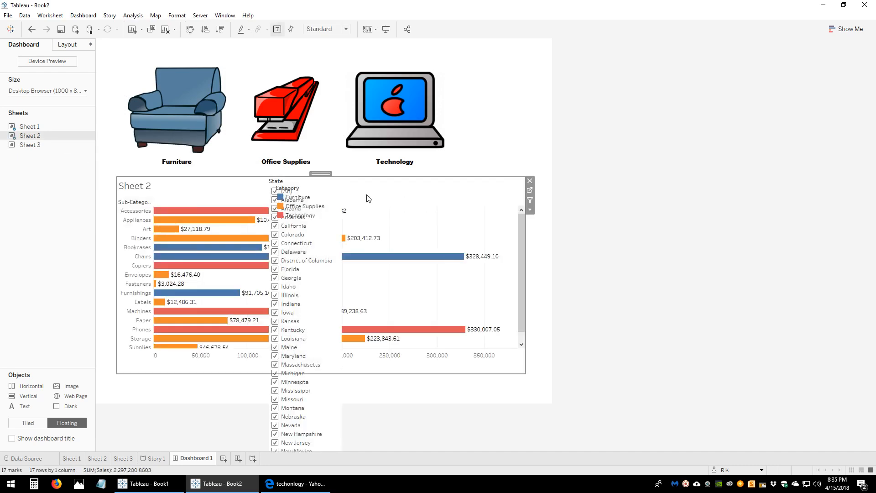
# Move the State filter to the dashboard's upper-left corner and remove the Category color legend over the bar chart.
pyautogui.click(315, 183)
pyautogui.moveTo(304, 174); pyautogui.dragTo(144, 43)
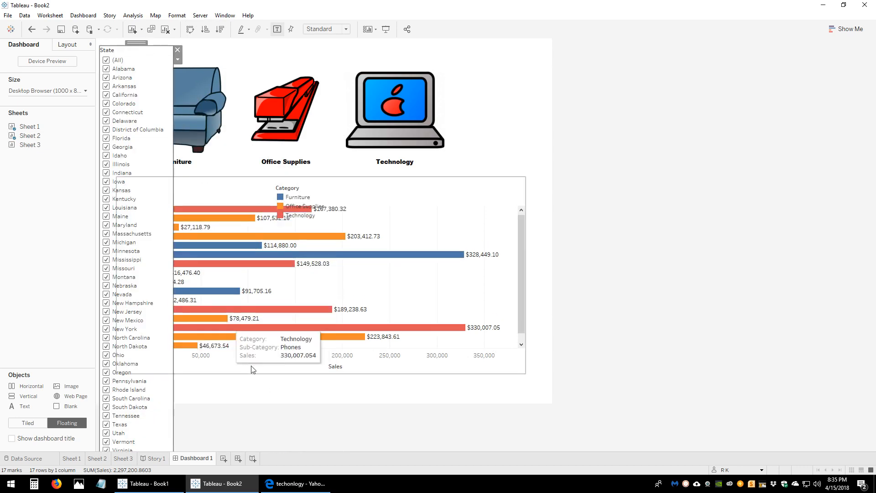
pyautogui.click(336, 190)
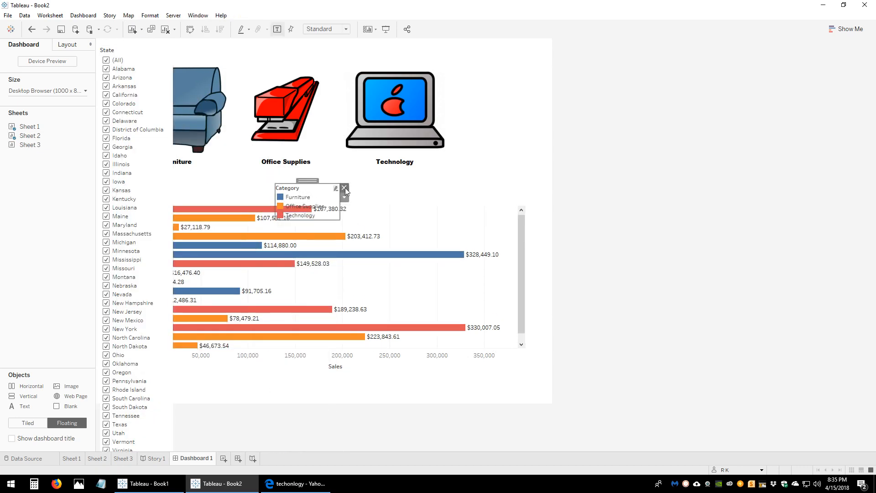
pyautogui.click(345, 188)
# Fit the Sheet 2 chart beside the State filter, extend its height to show all sub-categories, and hide its Sales axis.
pyautogui.moveTo(322, 173); pyautogui.dragTo(339, 173)
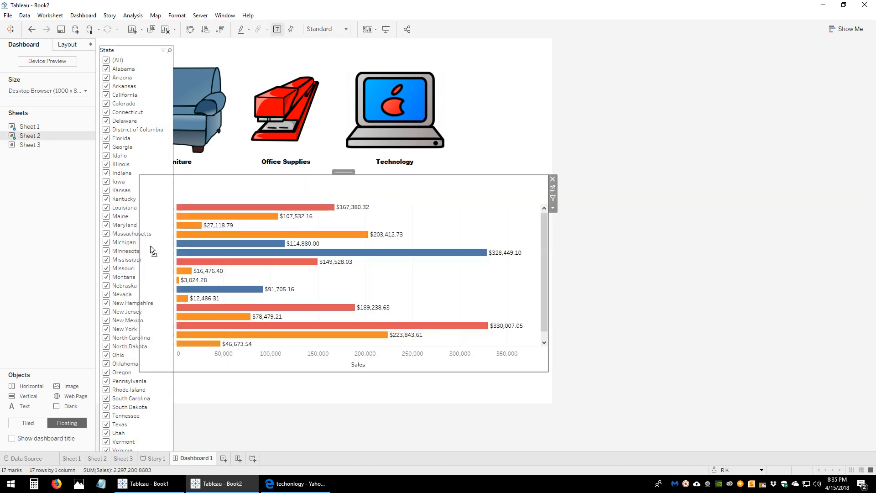
pyautogui.moveTo(151, 250); pyautogui.dragTo(188, 250)
pyautogui.click(311, 384)
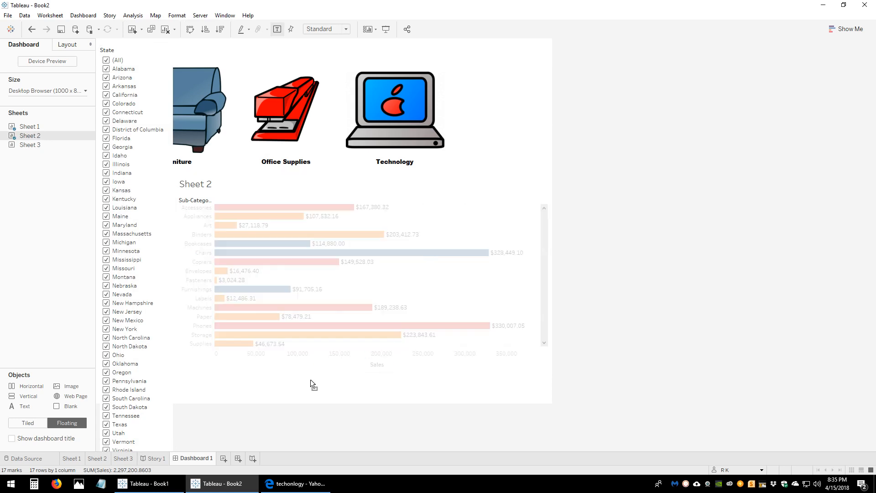
pyautogui.moveTo(311, 379); pyautogui.dragTo(322, 398)
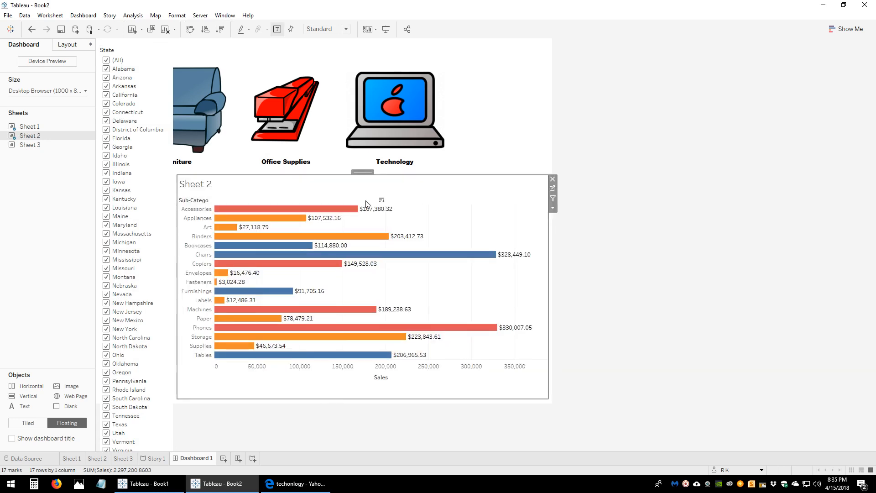
pyautogui.rightClick(379, 369)
pyautogui.click(403, 421)
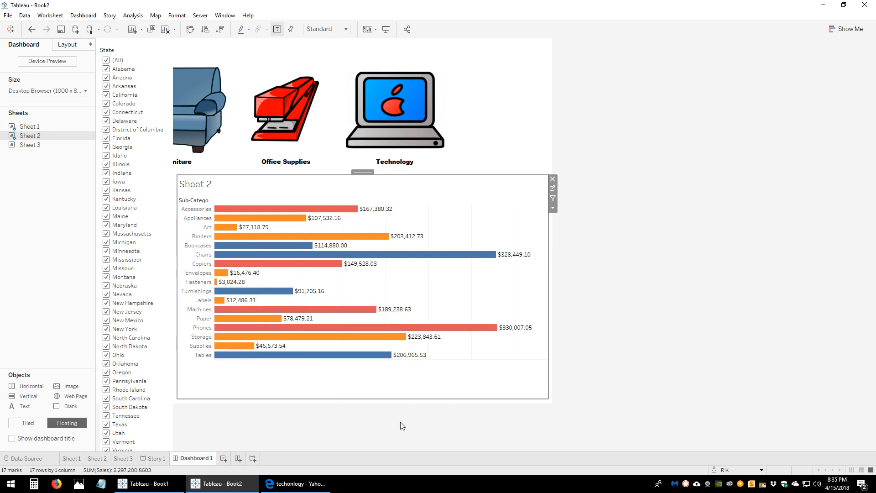
# Change the bar chart's title on the dashboard to "Sales By Sub-Category" and make it bold.
pyautogui.rightClick(198, 184)
pyautogui.click(226, 188)
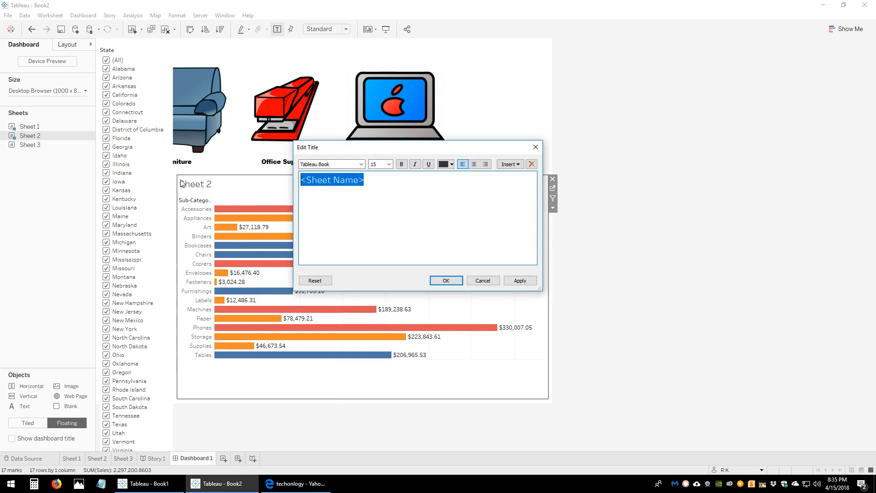
pyautogui.write('Sa')
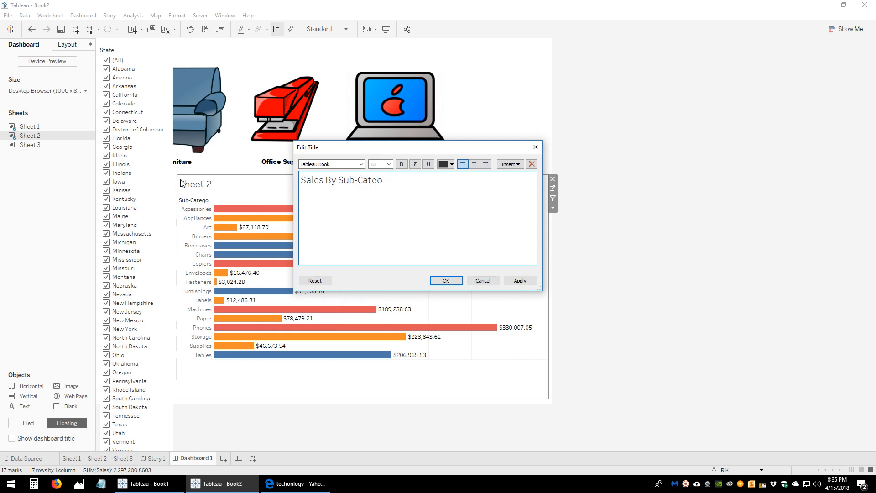
pyautogui.write('les By Sub-Category')
pyautogui.hotkey('ctrl', 'a')
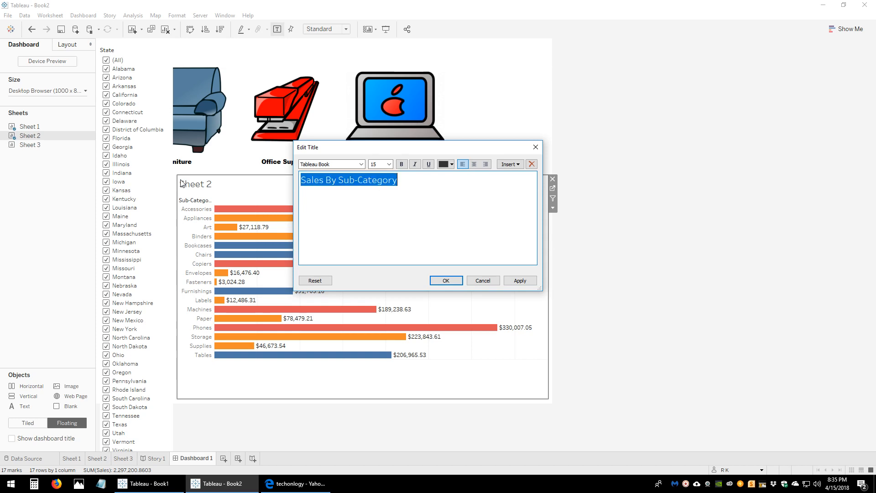
pyautogui.click(402, 164)
pyautogui.click(520, 280)
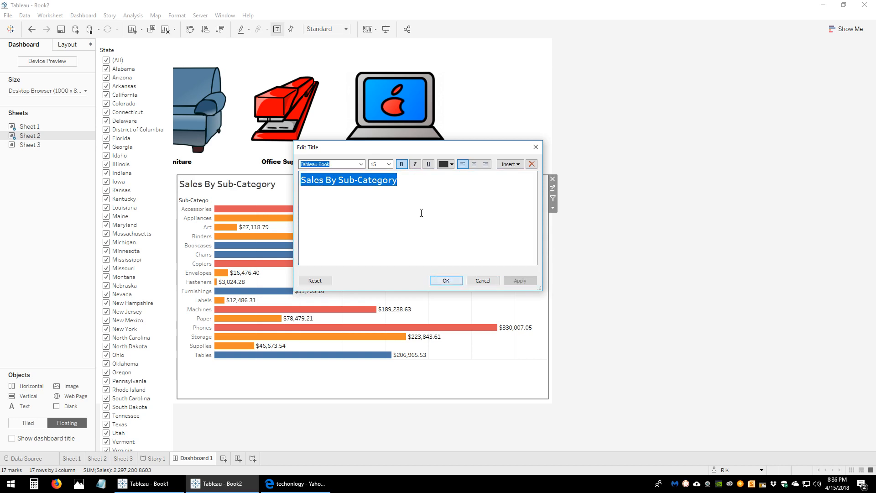
pyautogui.click(446, 280)
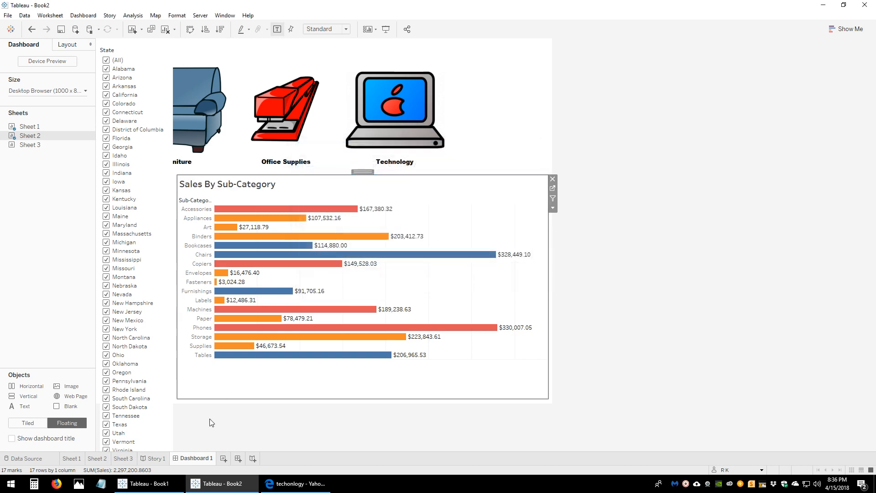
# Reposition the State filter in the dashboard's upper-left corner and fit the category shapes sheet beside it, aligned with the bar chart's width.
pyautogui.click(171, 422)
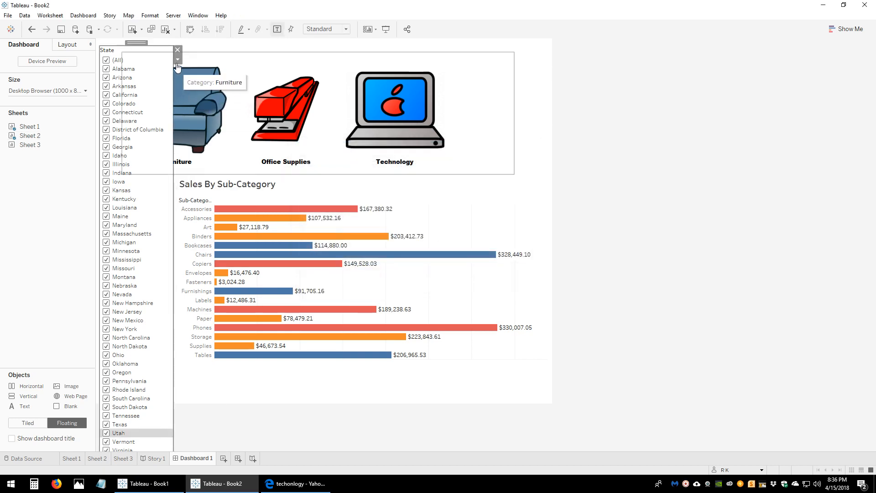
pyautogui.moveTo(145, 44)
pyautogui.mouseDown()
pyautogui.moveTo(145, 180)
pyautogui.moveTo(149, 40)
pyautogui.mouseUp()
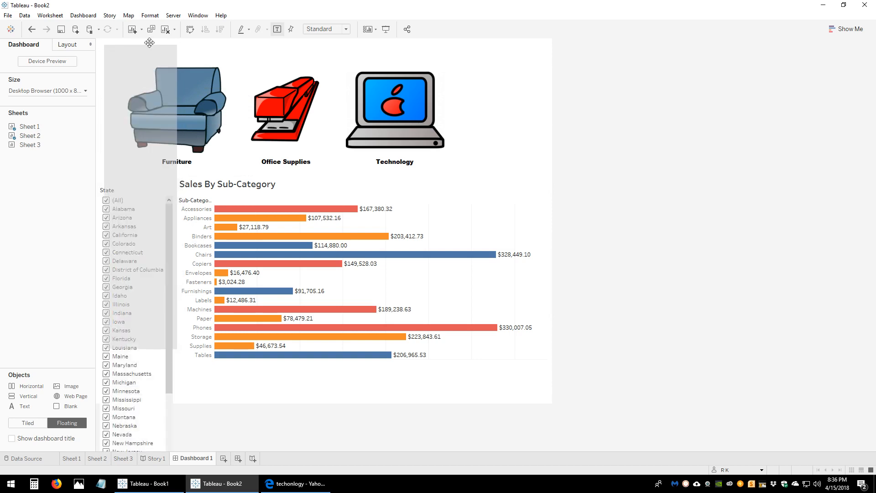
pyautogui.click(301, 68)
pyautogui.moveTo(317, 49); pyautogui.dragTo(365, 48)
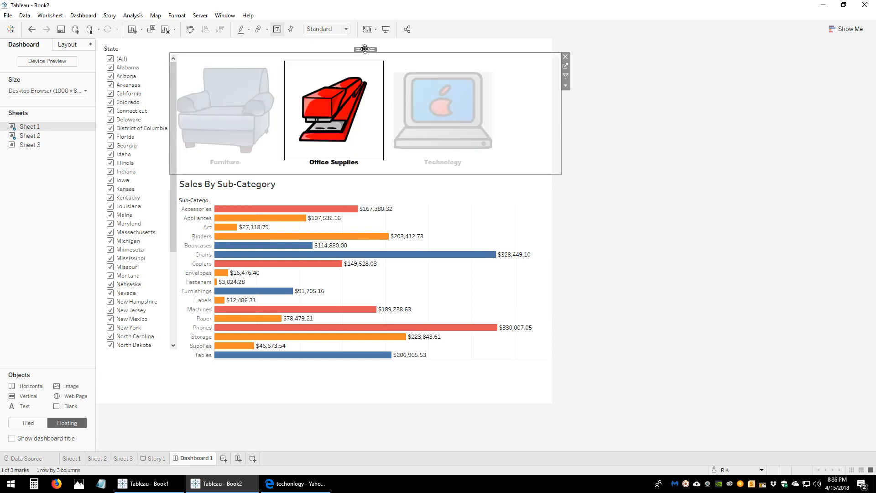
pyautogui.moveTo(561, 124); pyautogui.dragTo(539, 123)
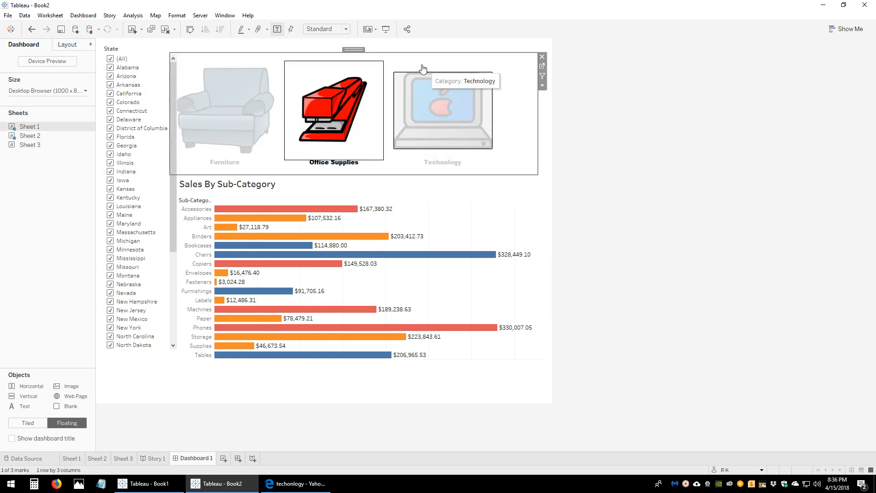
pyautogui.moveTo(360, 48); pyautogui.dragTo(380, 48)
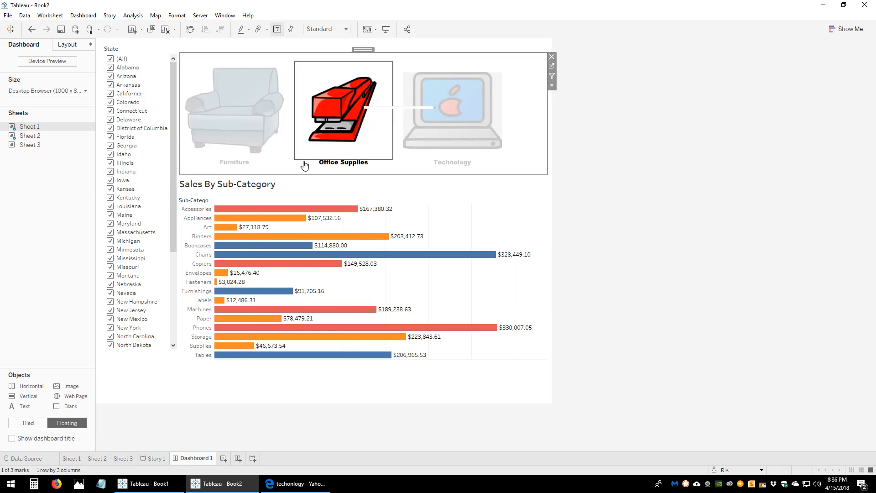
# Extend the State filter's height nearly to the bar chart's lower edge and set the category shapes sheet as a filter.
pyautogui.click(166, 350)
pyautogui.moveTo(166, 350); pyautogui.dragTo(163, 385)
pyautogui.click(539, 67)
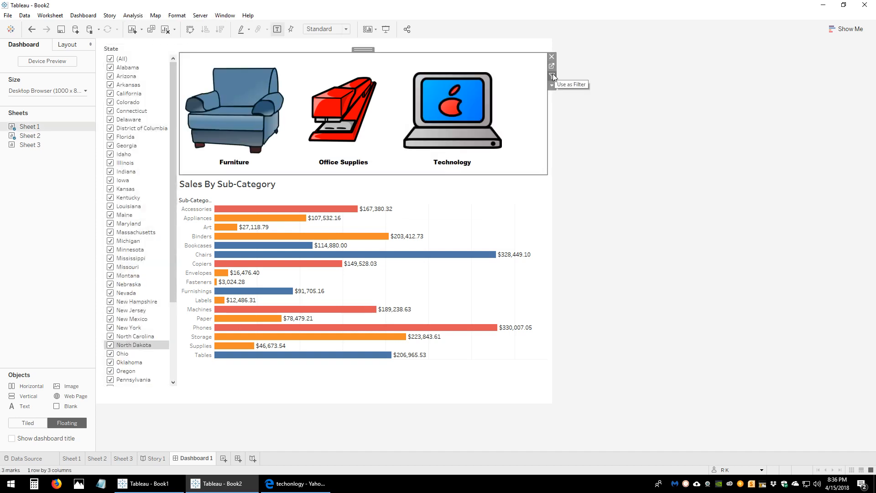
pyautogui.click(552, 74)
pyautogui.click(160, 52)
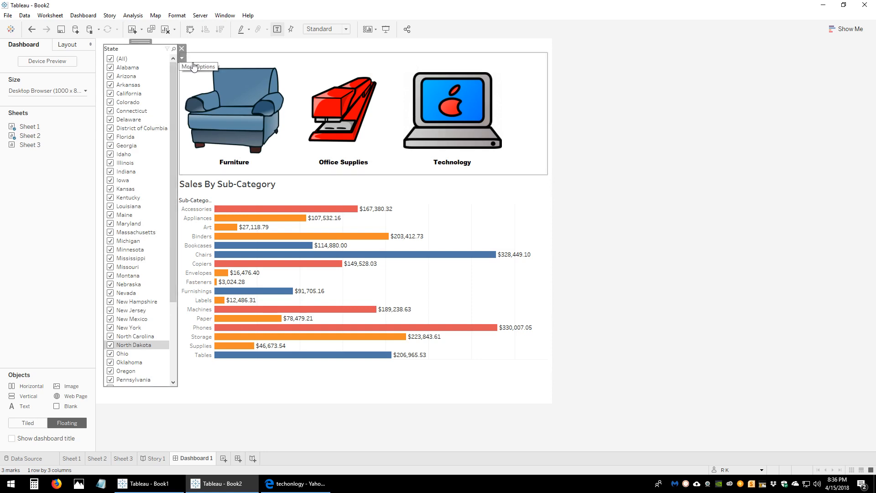
pyautogui.click(111, 60)
pyautogui.click(111, 60)
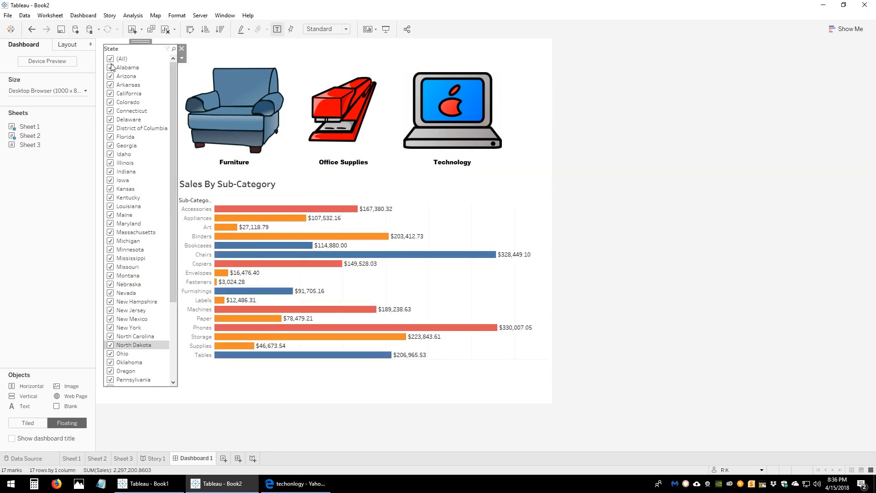
pyautogui.click(695, 148)
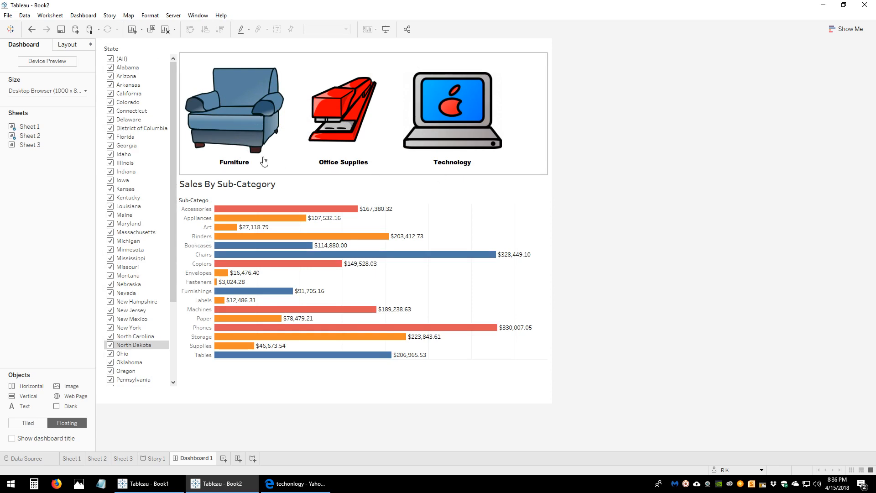
# Test the category shapes as a filter on the bar chart by selecting Furniture, Office Supplies and Technology in turn.
pyautogui.click(253, 132)
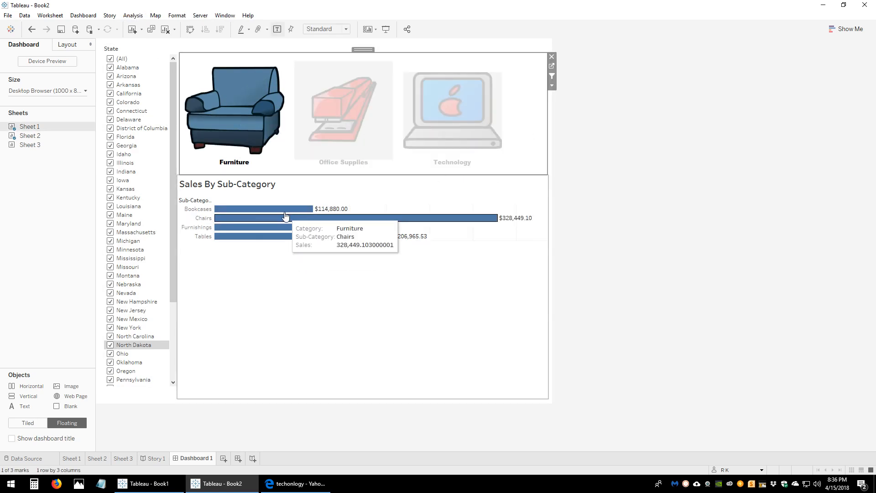
pyautogui.click(362, 333)
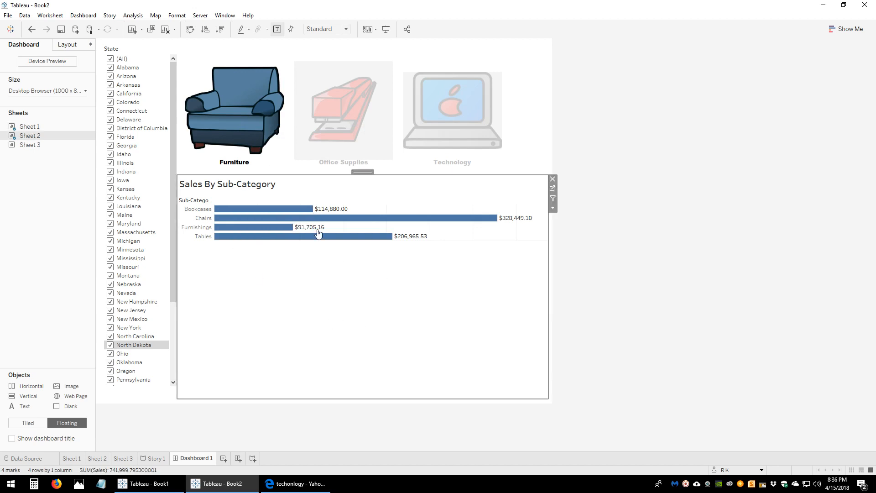
pyautogui.click(247, 118)
pyautogui.click(347, 103)
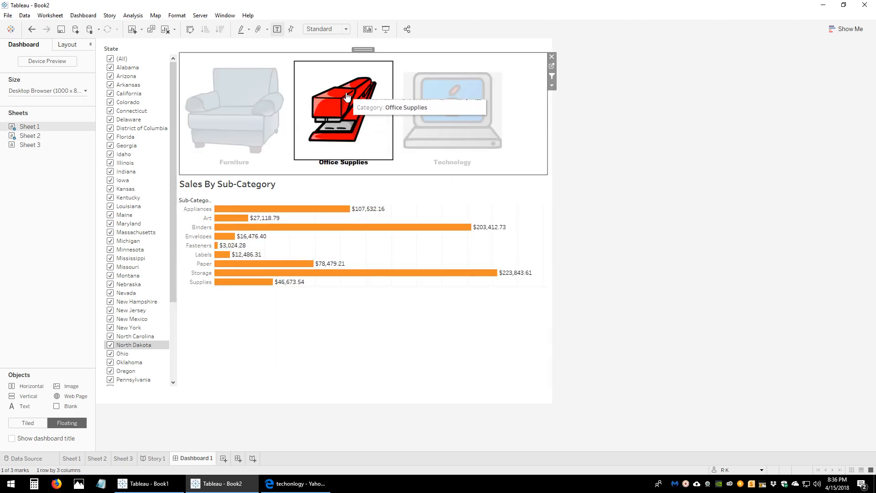
pyautogui.click(381, 99)
pyautogui.click(461, 102)
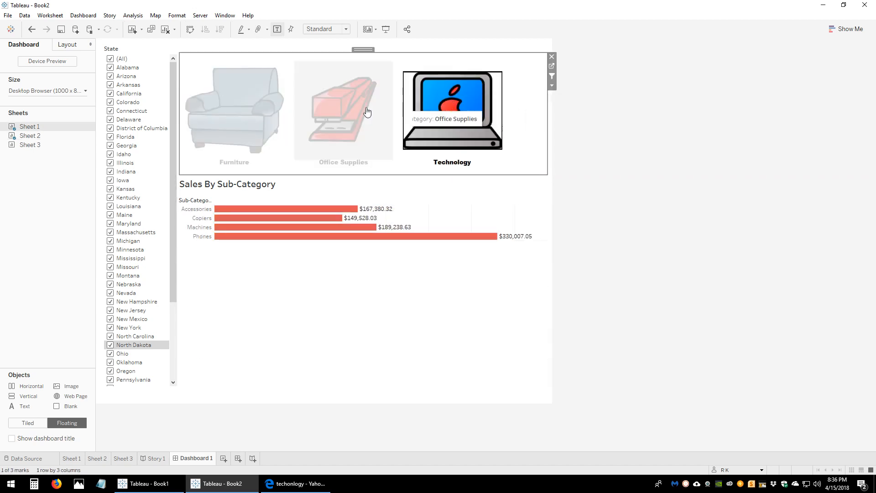
# Switch the State filter's display to Single Value (list).
pyautogui.click(166, 58)
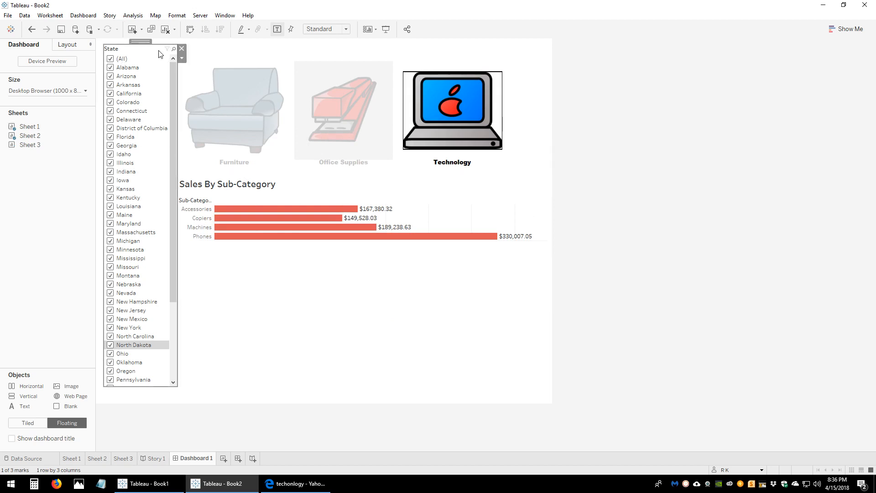
pyautogui.click(182, 58)
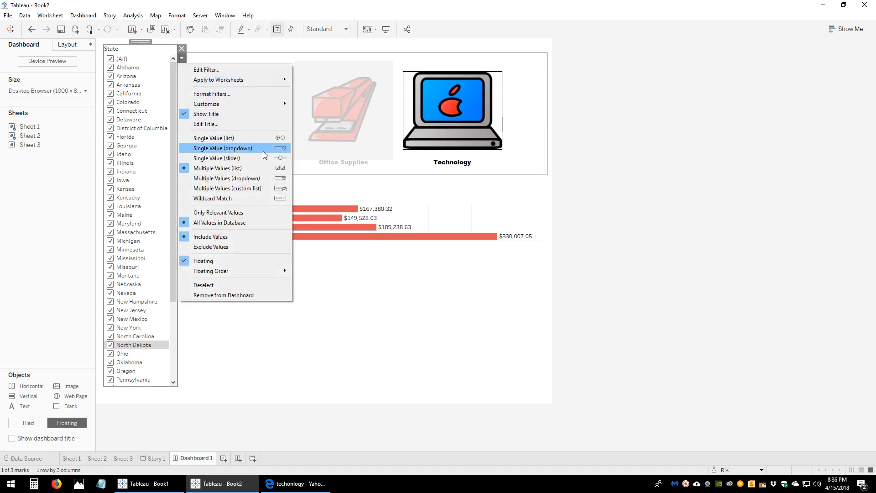
pyautogui.click(261, 139)
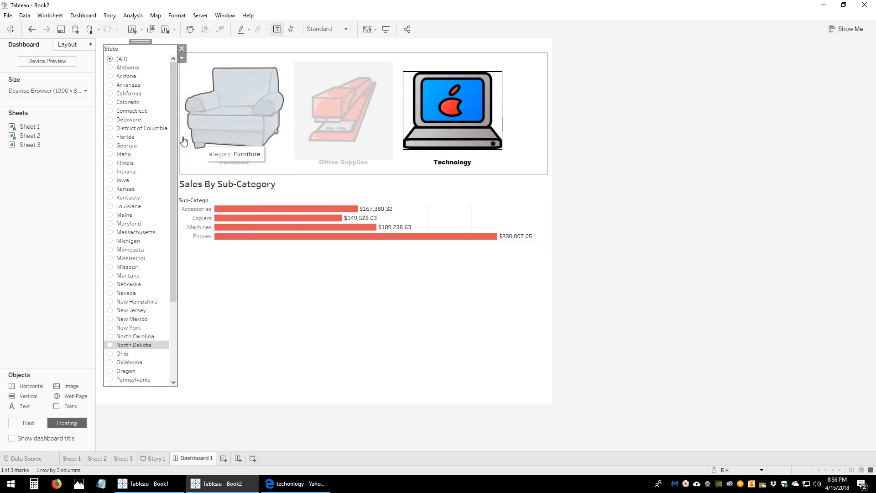
# Try Delaware and Connecticut in the State filter and settle on Georgia.
pyautogui.click(112, 120)
pyautogui.click(110, 111)
pyautogui.click(111, 121)
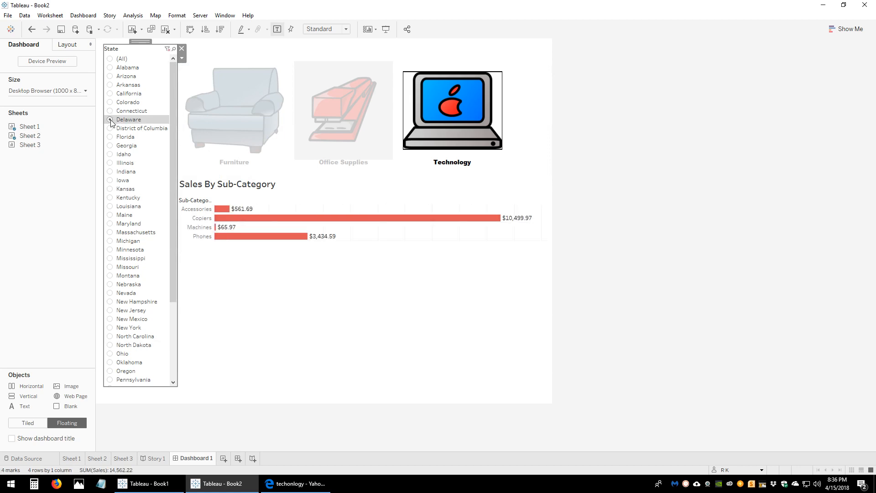
pyautogui.click(110, 145)
# Check the bar chart filtered to the Office Supplies shape and clear the category selection.
pyautogui.click(337, 141)
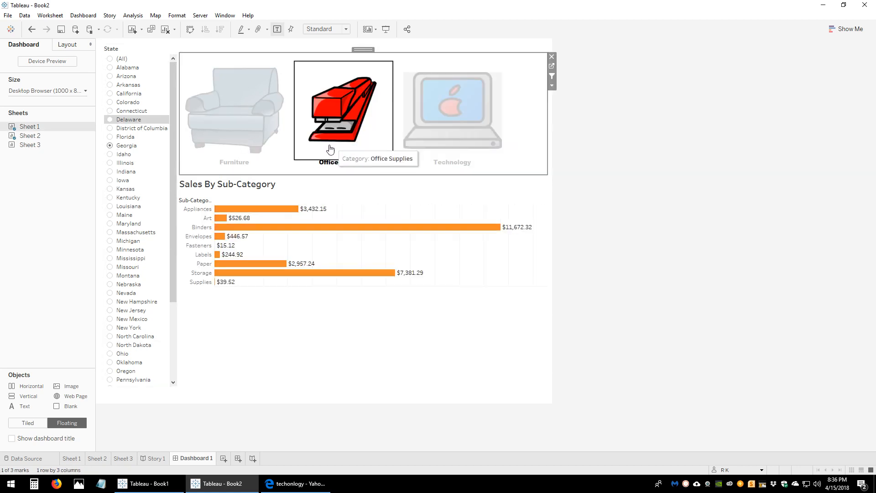
pyautogui.click(376, 348)
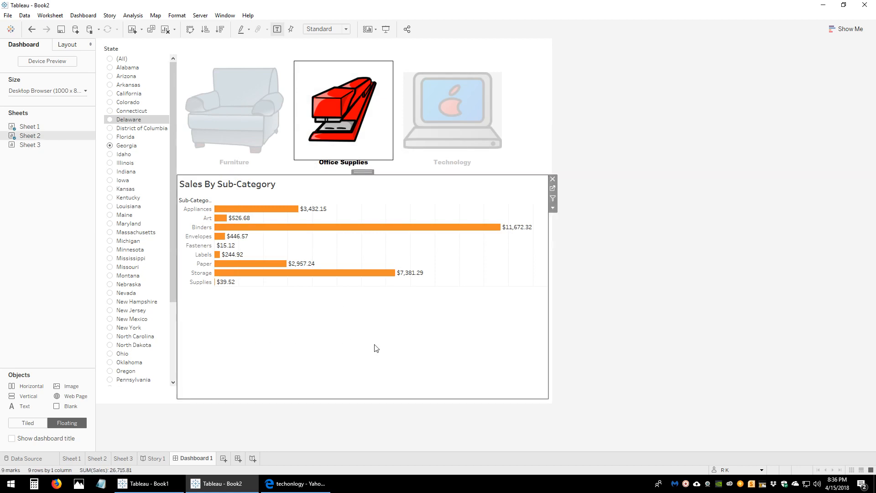
pyautogui.click(361, 121)
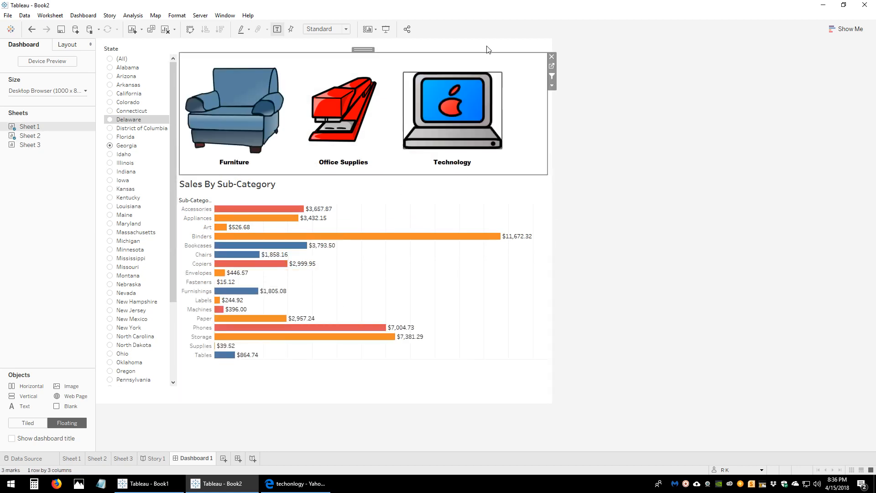
pyautogui.click(631, 278)
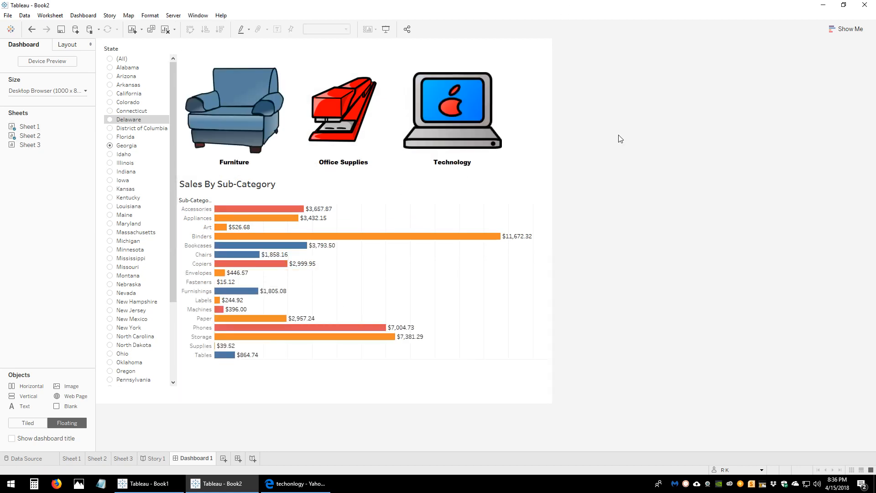
# Restore the dashboard window to a smaller floating size and minimize the browser window behind it.
pyautogui.moveTo(643, 5); pyautogui.dragTo(491, 20)
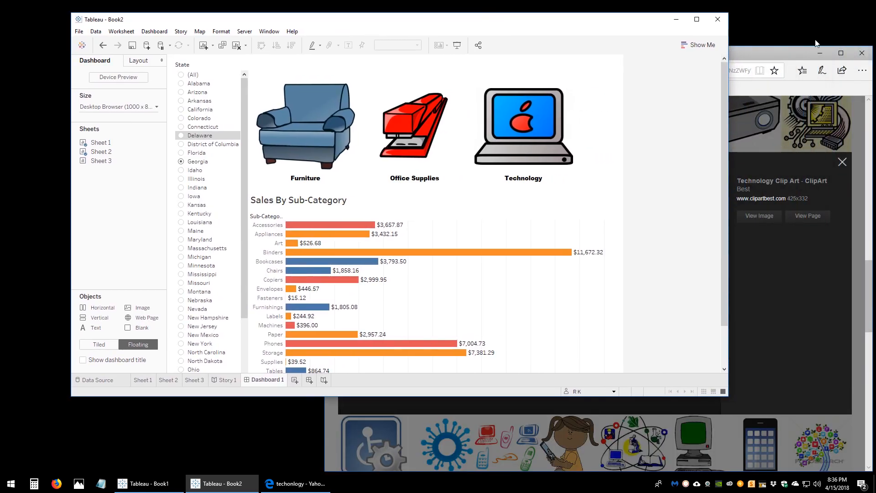
pyautogui.click(819, 53)
pyautogui.click(819, 54)
pyautogui.moveTo(620, 24); pyautogui.dragTo(612, 24)
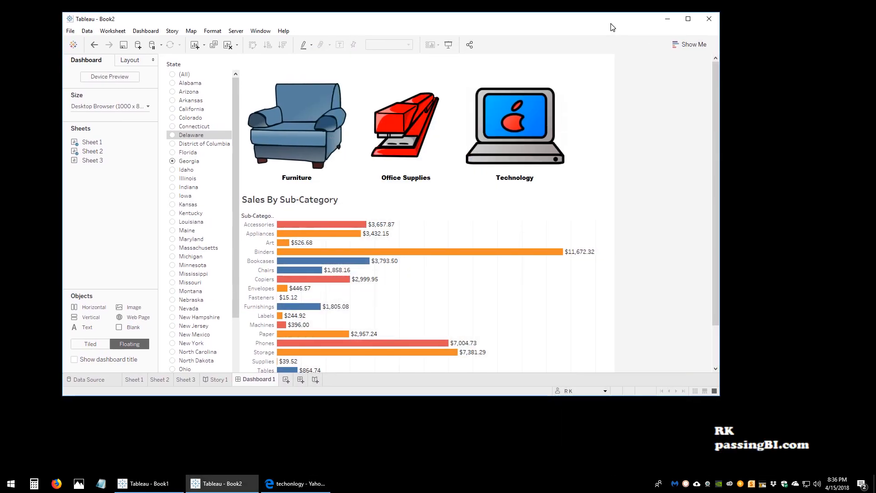